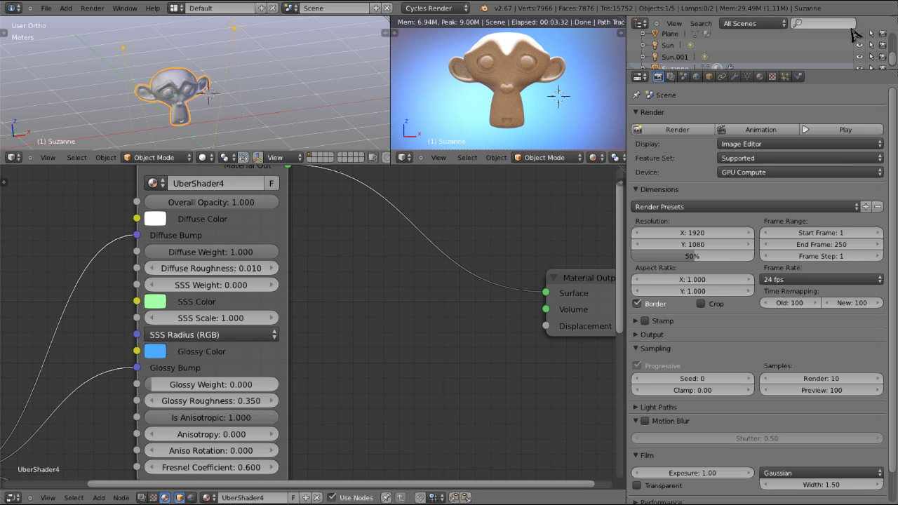
Step: Briefly show the room box, orbit to face Suzanne, then hide the room box again
left_click(860, 33)
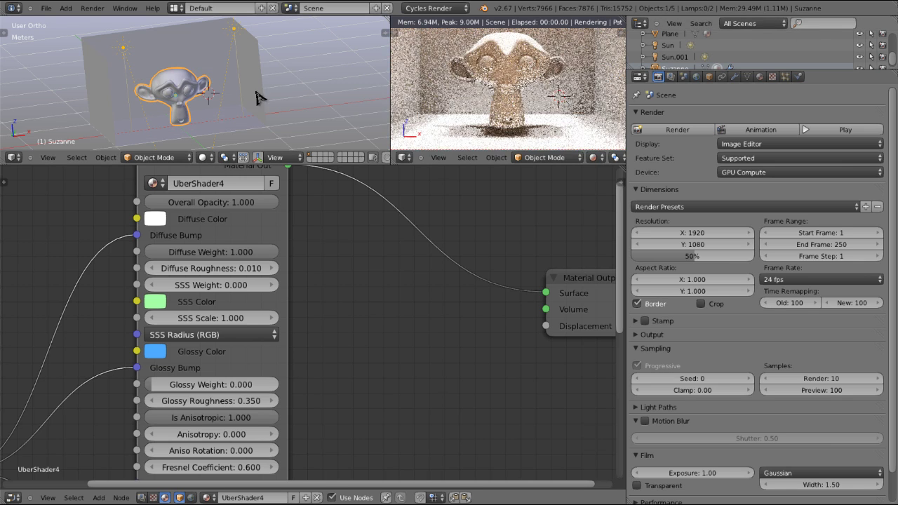
middle_click_drag(202, 117, 183, 93)
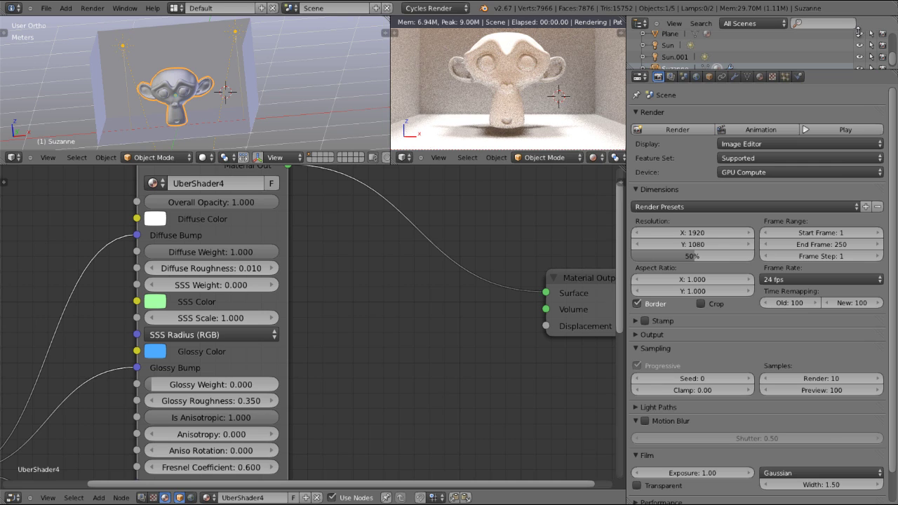
left_click(858, 33)
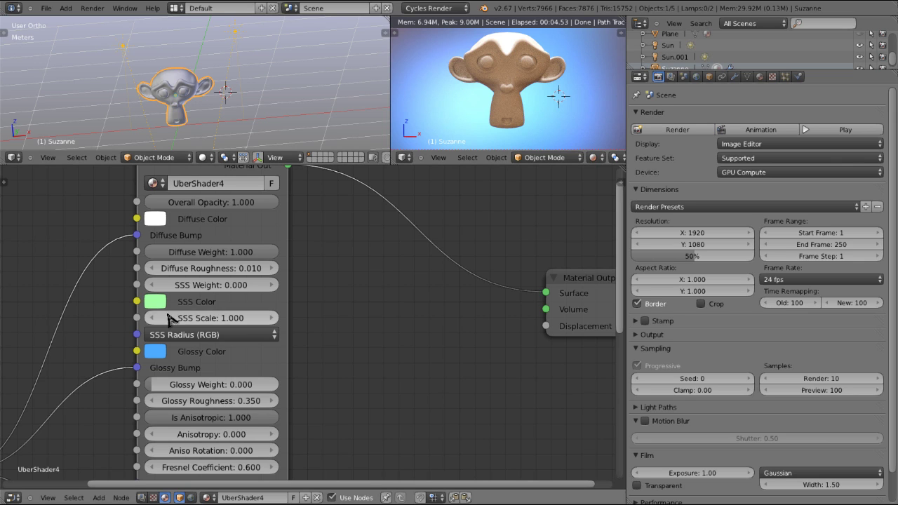
Step: Frame the whole UberShader4 node in the node editor
middle_click_drag(210, 393, 205, 423)
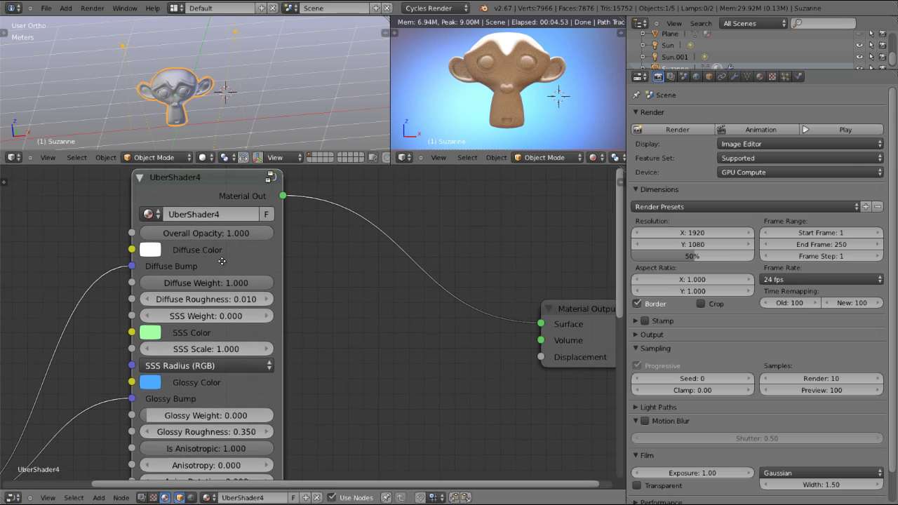
middle_click_drag(158, 293, 193, 214)
scroll(193, 213, "down", 3)
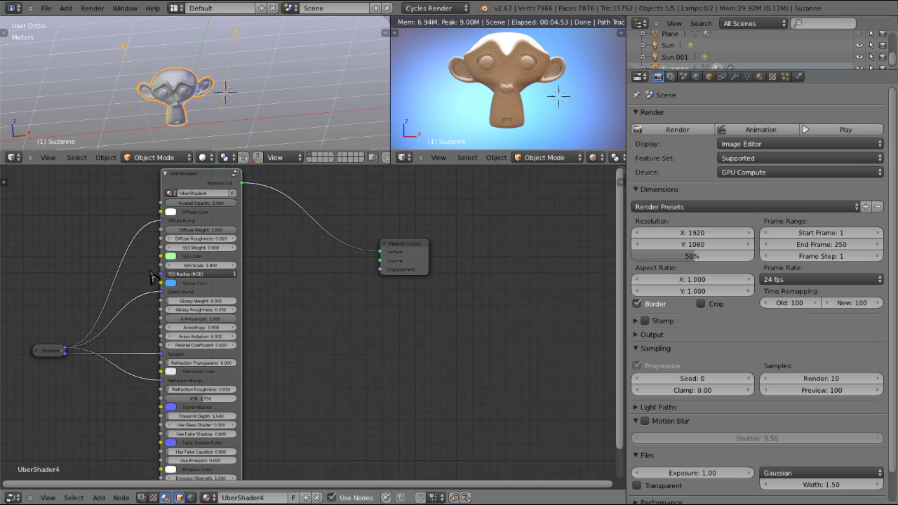
middle_click_drag(187, 249, 231, 245)
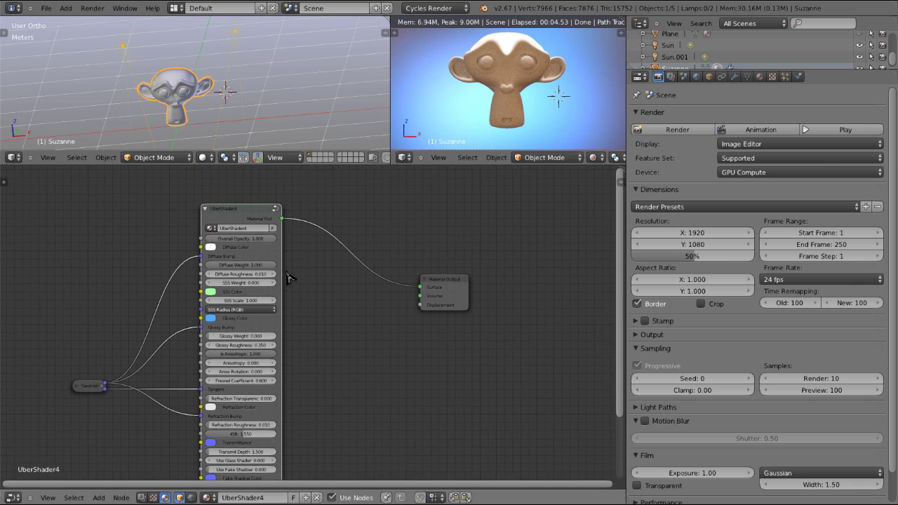
scroll(252, 241, "up", 3)
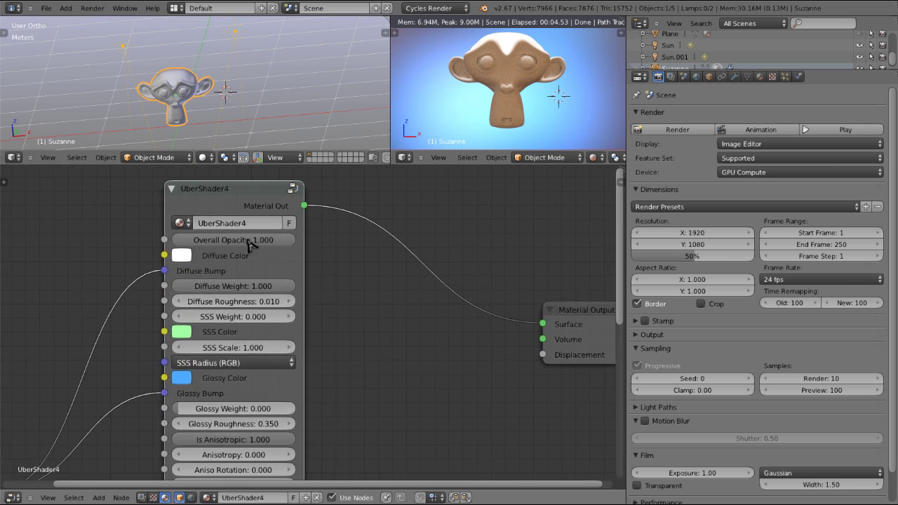
Step: Inspect the inner nodes of the UberShader4 group, then return to the material level
key("Tab")
scroll(105, 274, "down", 5)
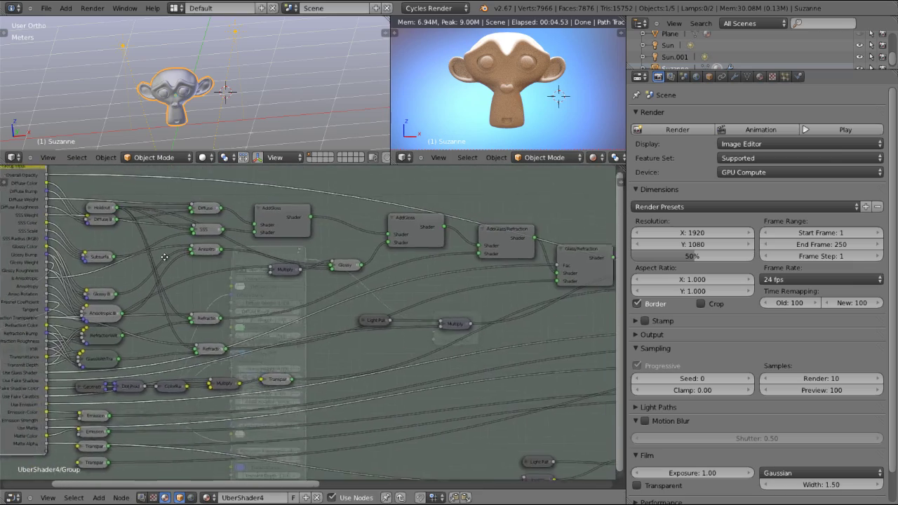
scroll(195, 224, "right", 3, "ctrl")
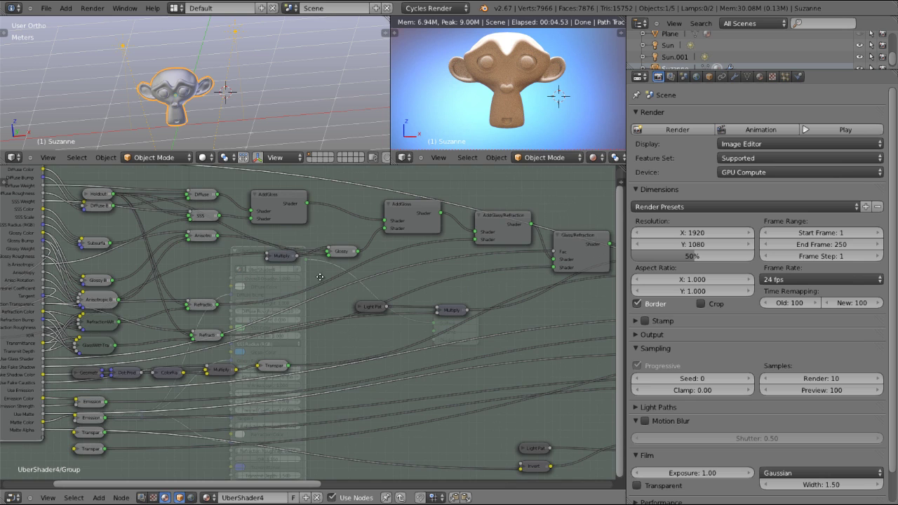
scroll(263, 270, "right", 3, "ctrl")
scroll(402, 297, "right", 12, "ctrl")
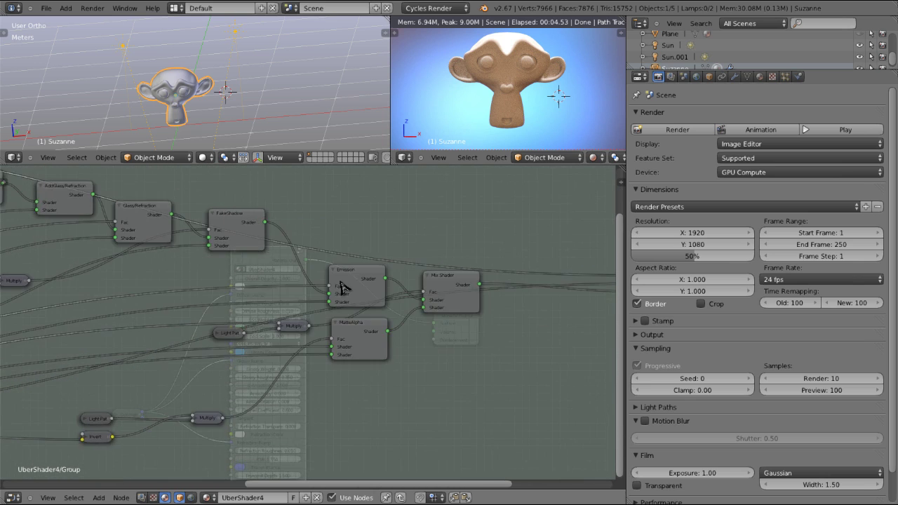
scroll(167, 291, "left", 4, "ctrl")
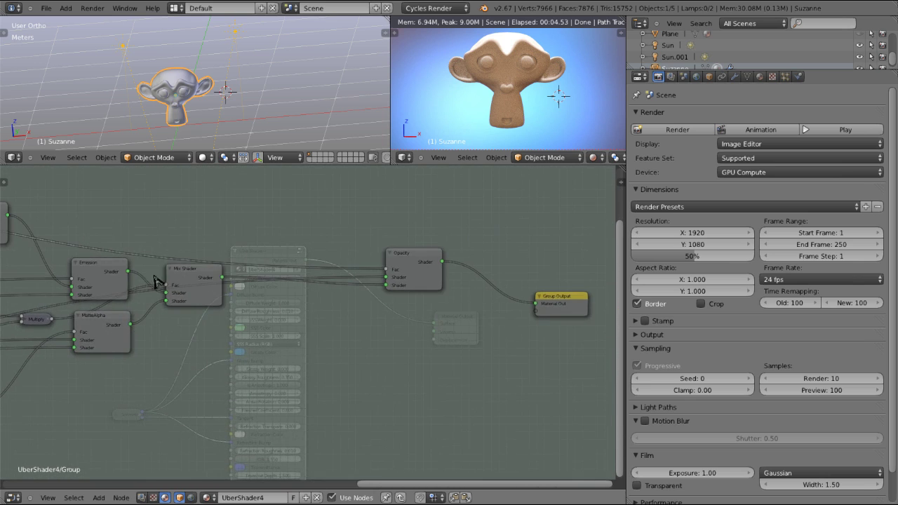
scroll(72, 286, "left", 5, "ctrl")
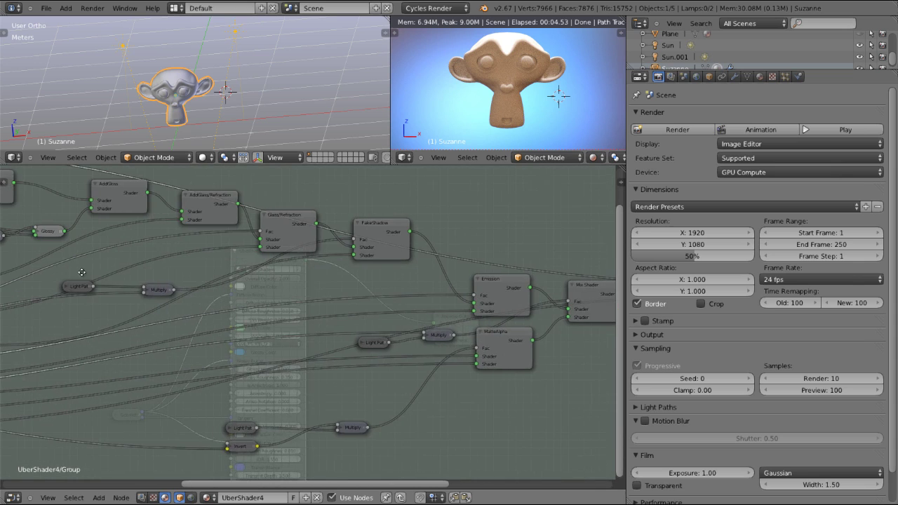
scroll(81, 272, "left", 6, "ctrl")
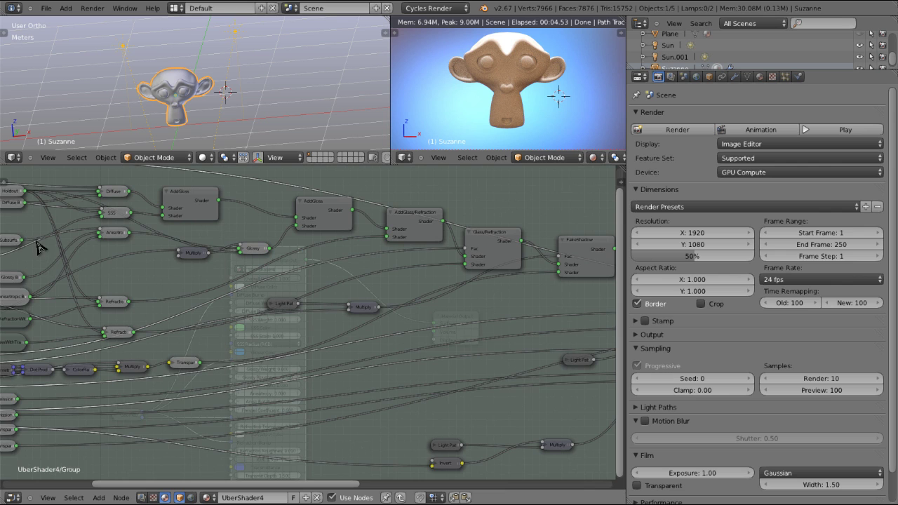
middle_click_drag(39, 246, 217, 264)
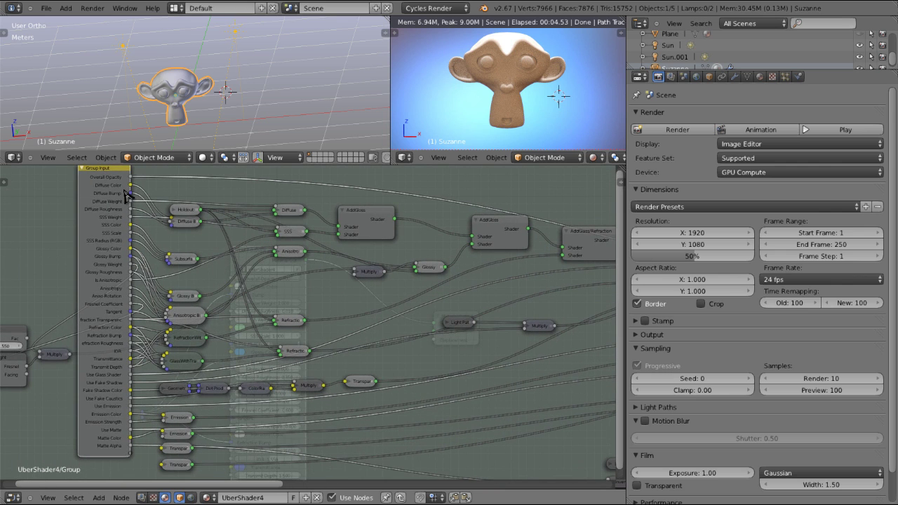
key("Tab")
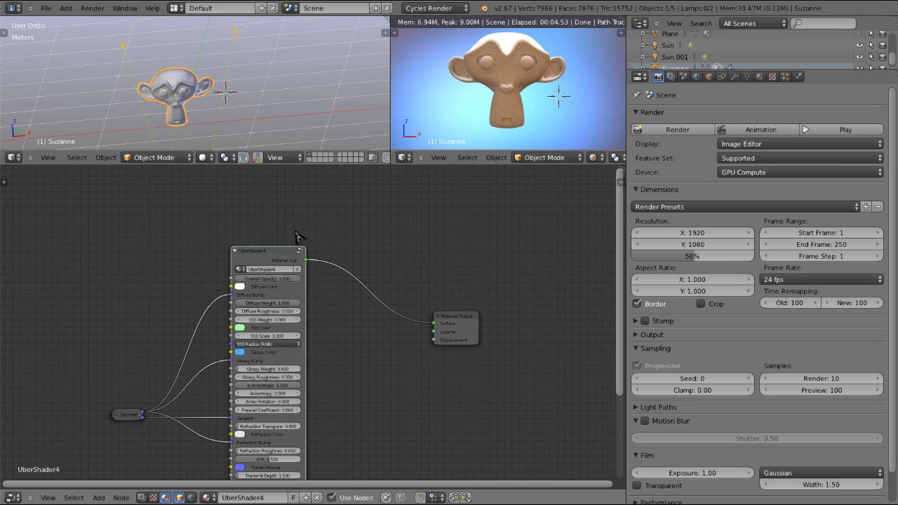
Step: Show the material settings in Properties and scroll through the UberShader4 Surface inputs
middle_click_drag(252, 309, 261, 247)
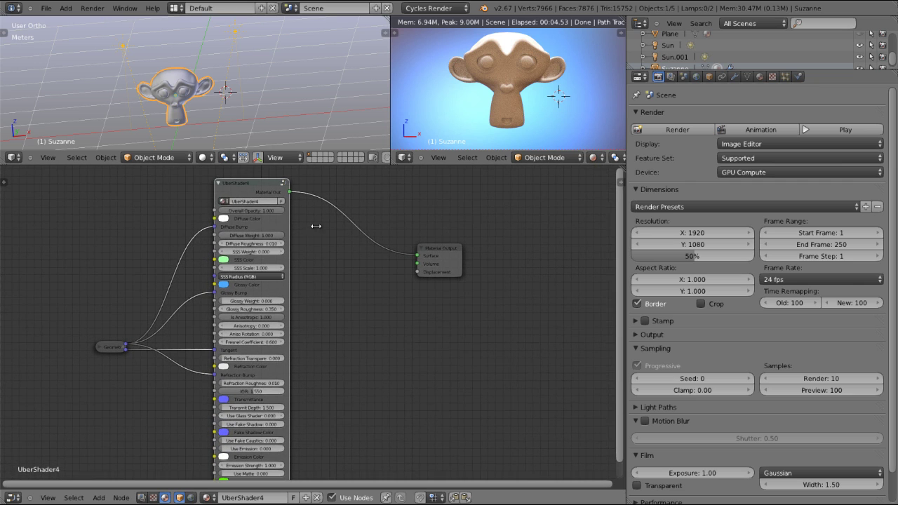
left_click(760, 77)
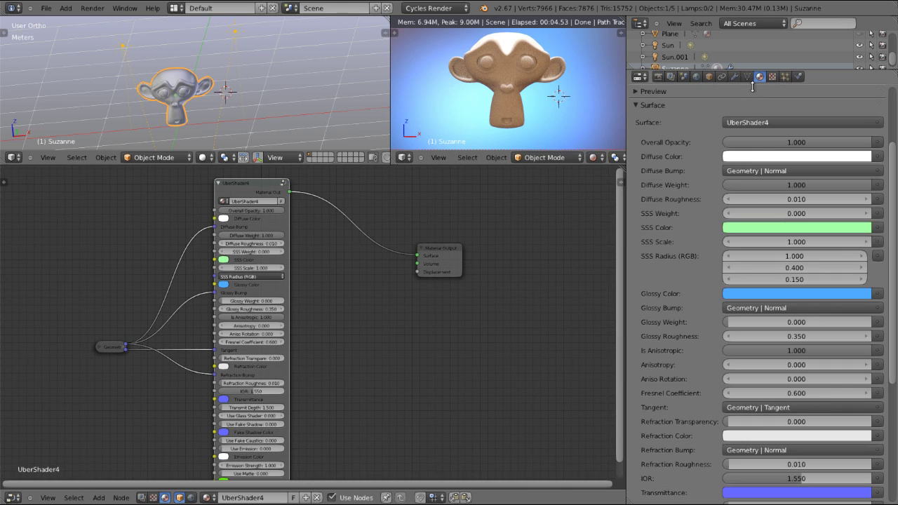
scroll(691, 195, "down", 2)
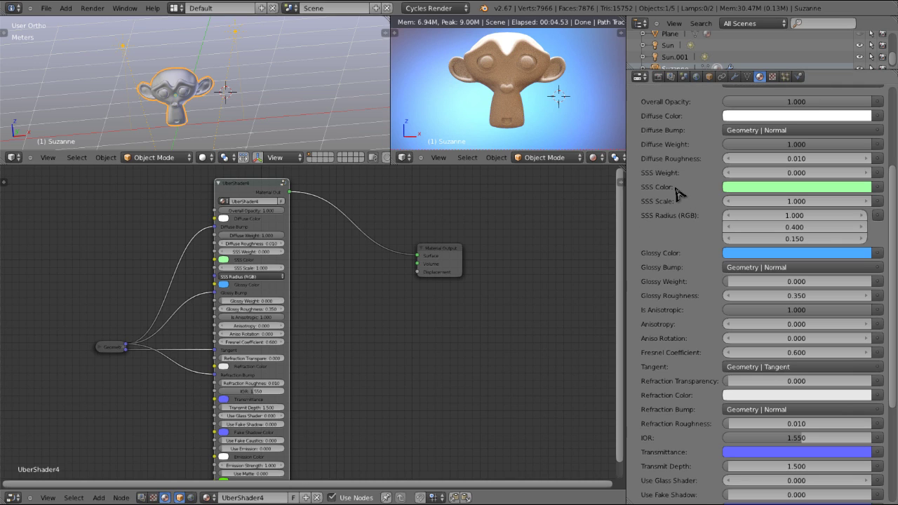
scroll(699, 200, "down", 1)
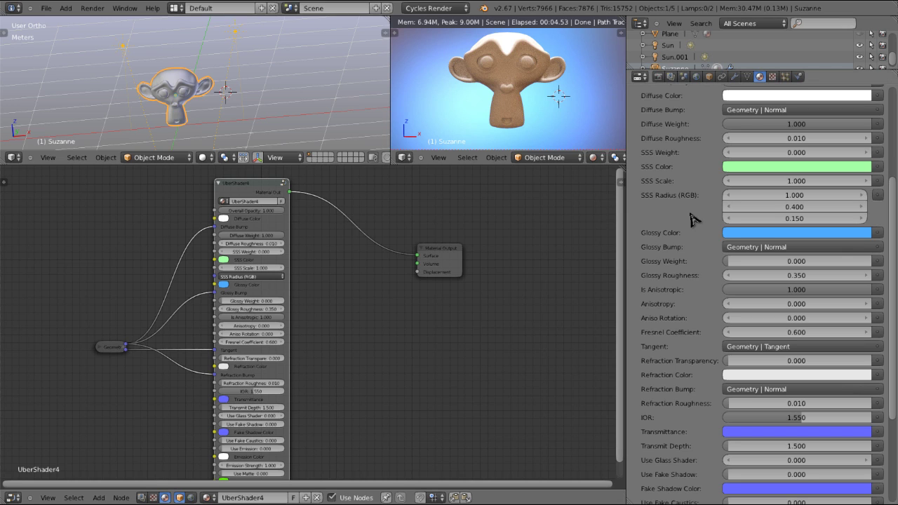
scroll(673, 260, "down", 4)
scroll(663, 263, "down", 1)
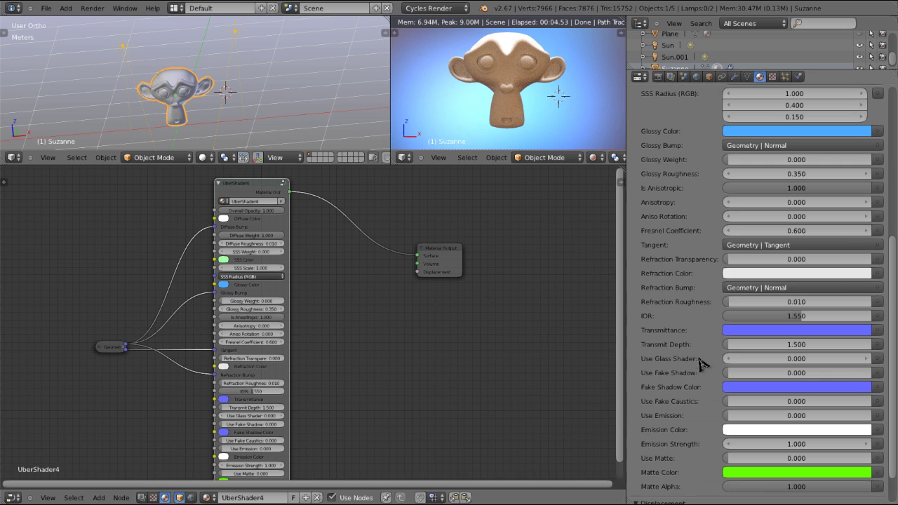
scroll(707, 333, "up", 12)
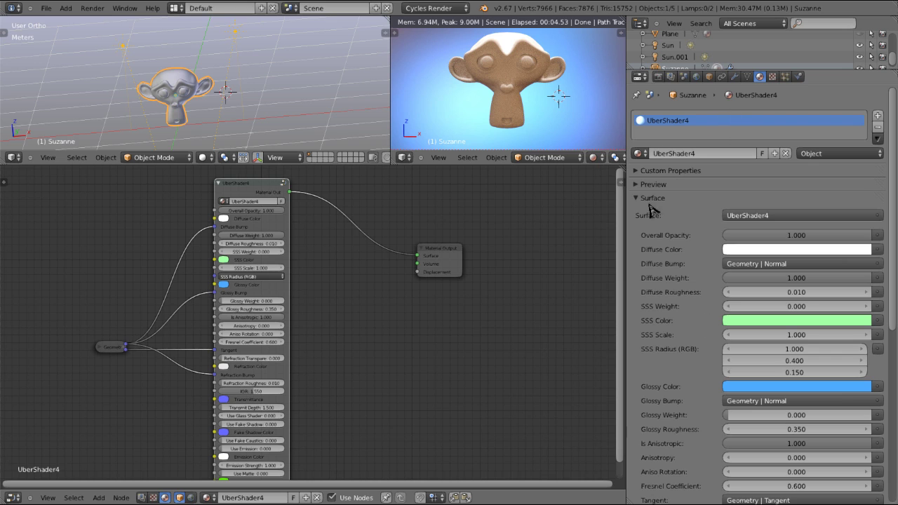
scroll(671, 287, "down", 8)
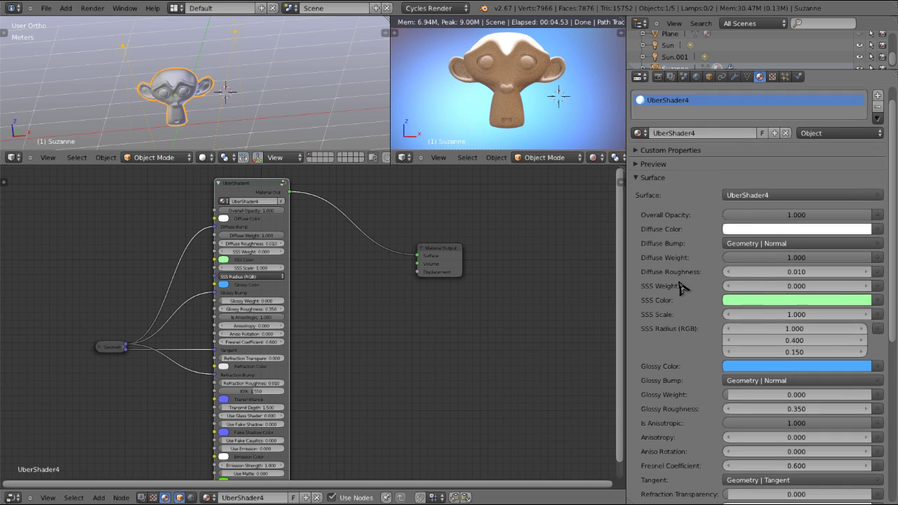
scroll(669, 280, "down", 6)
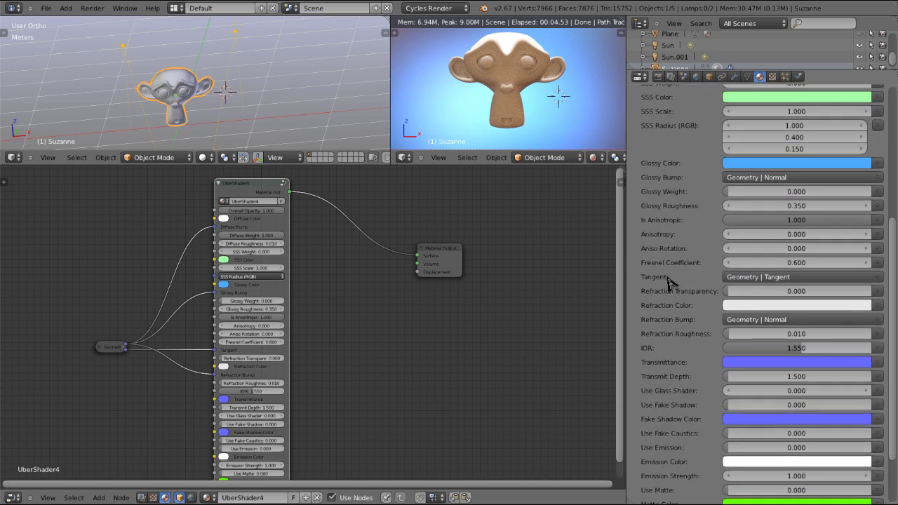
scroll(672, 286, "up", 14)
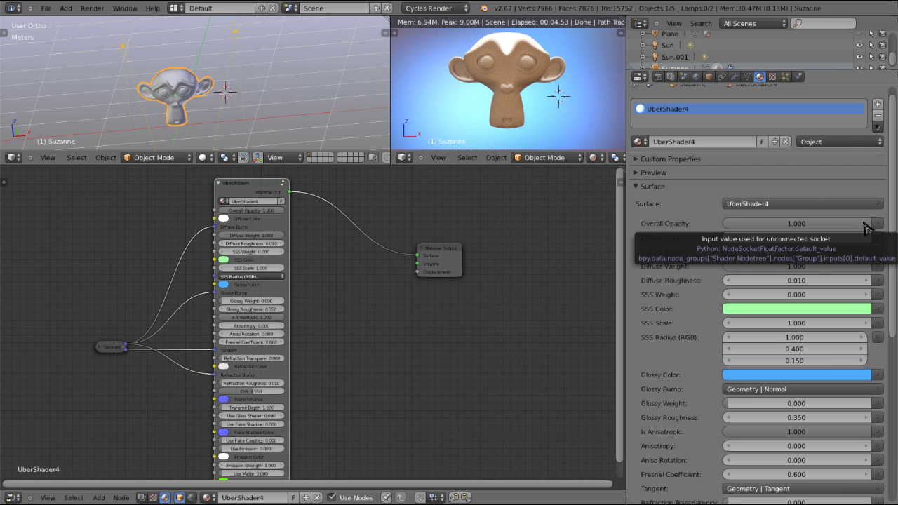
left_click_drag(867, 226, 515, 32)
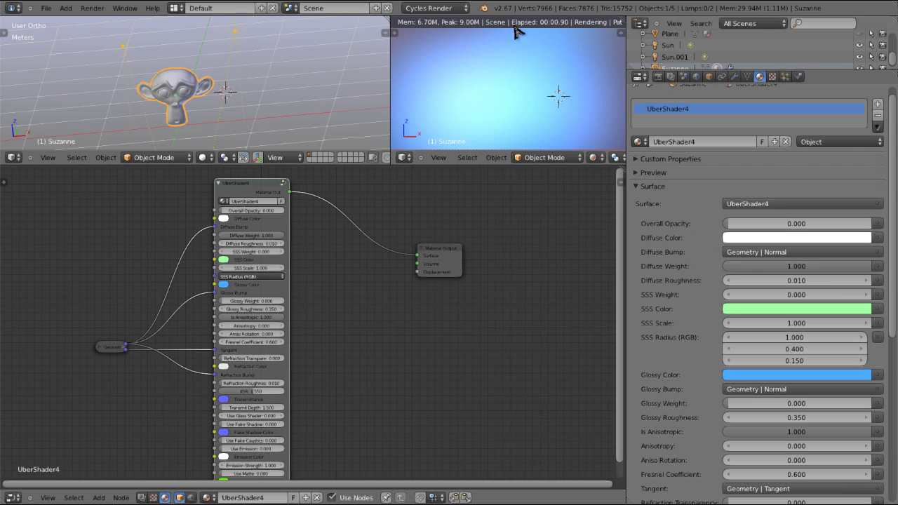
left_click_drag(742, 232, 21, 231)
left_click(741, 238)
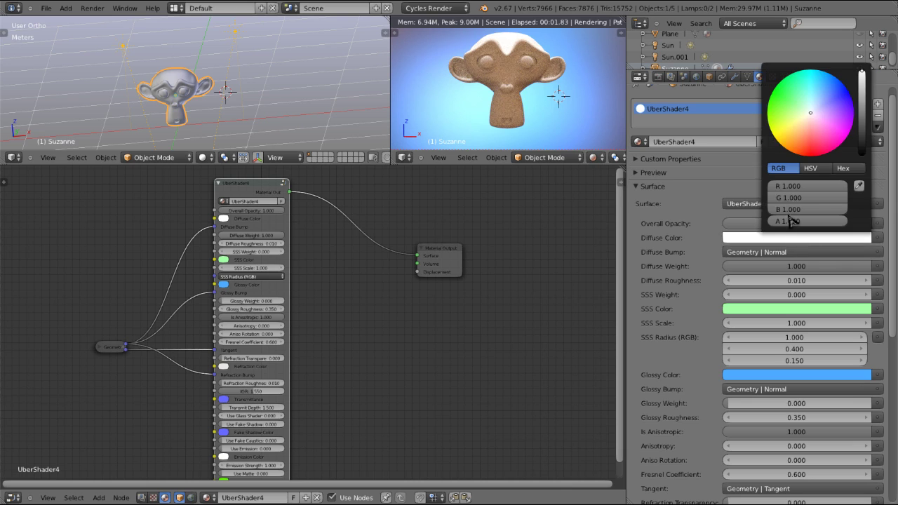
left_click(787, 98)
left_click_drag(788, 98, 808, 113)
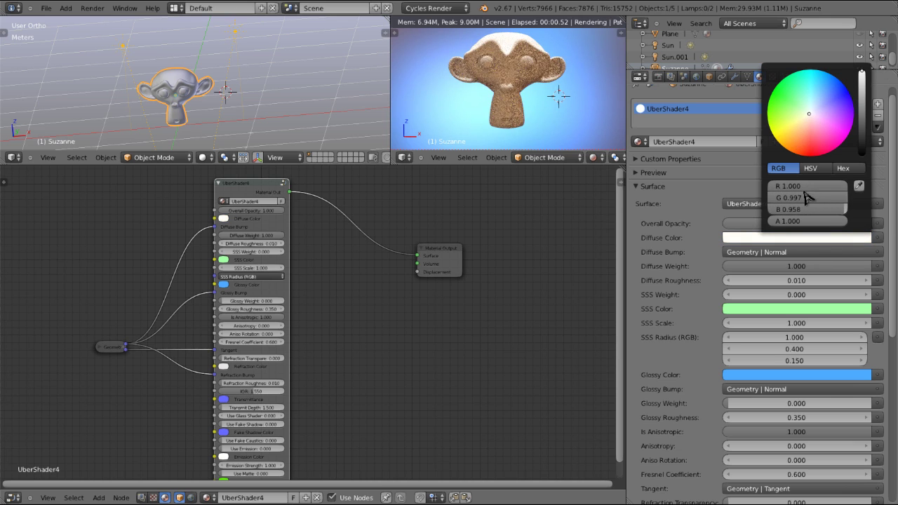
left_click(847, 186)
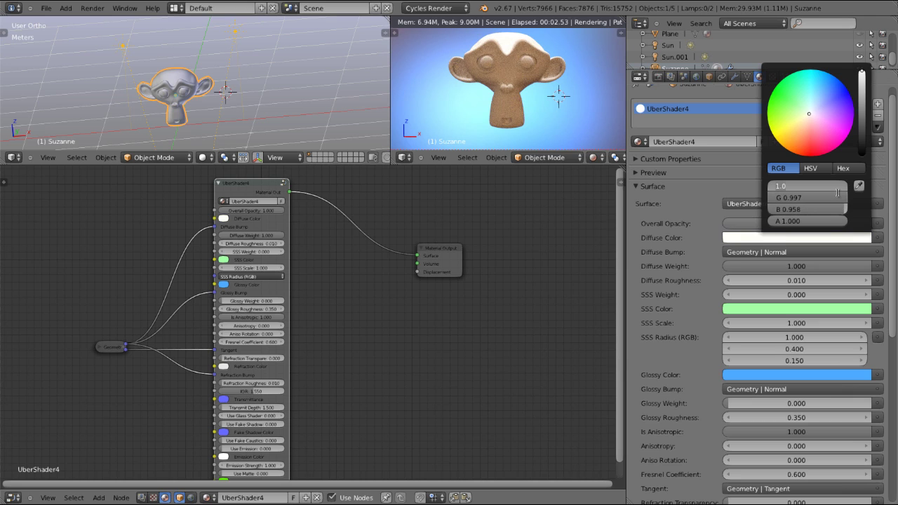
key("Return")
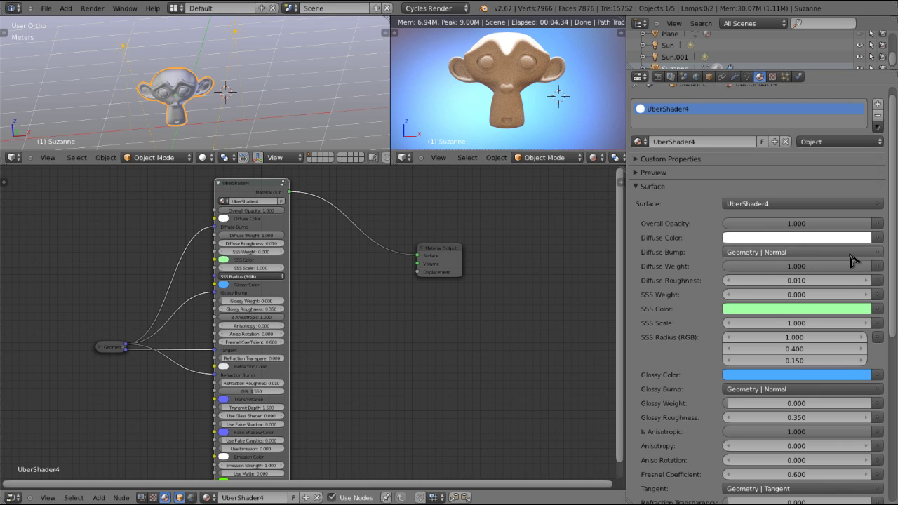
Step: Lower Diffuse Weight to 0.785 and set Diffuse Roughness to 0
left_click_drag(867, 268, 892, 296)
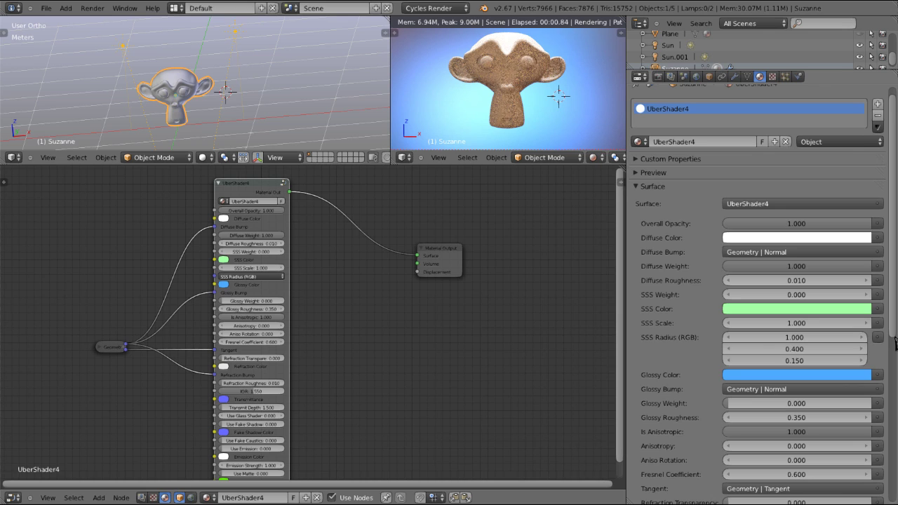
left_click(811, 281)
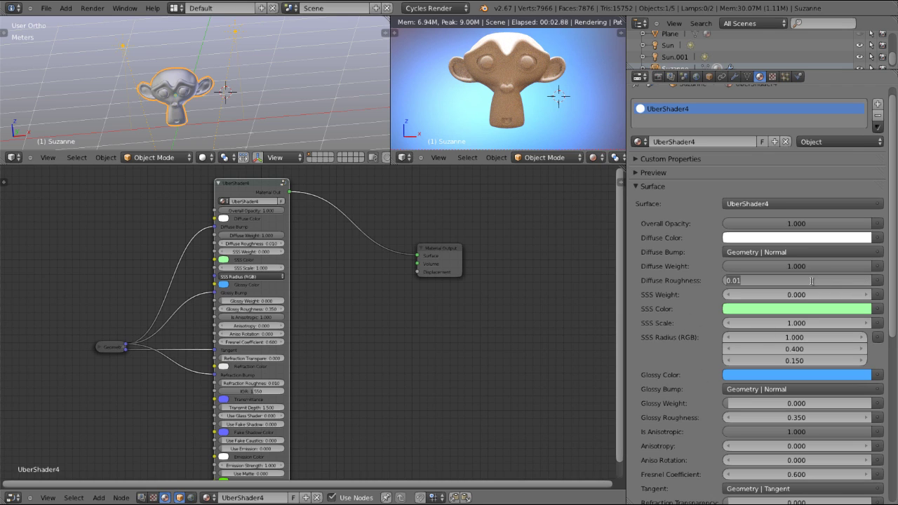
key("Return")
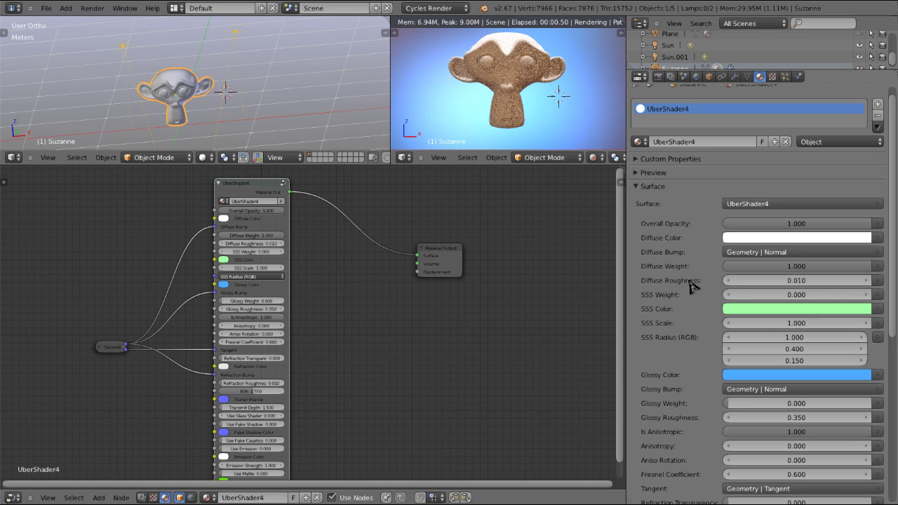
left_click(786, 280)
type("0")
key("Return")
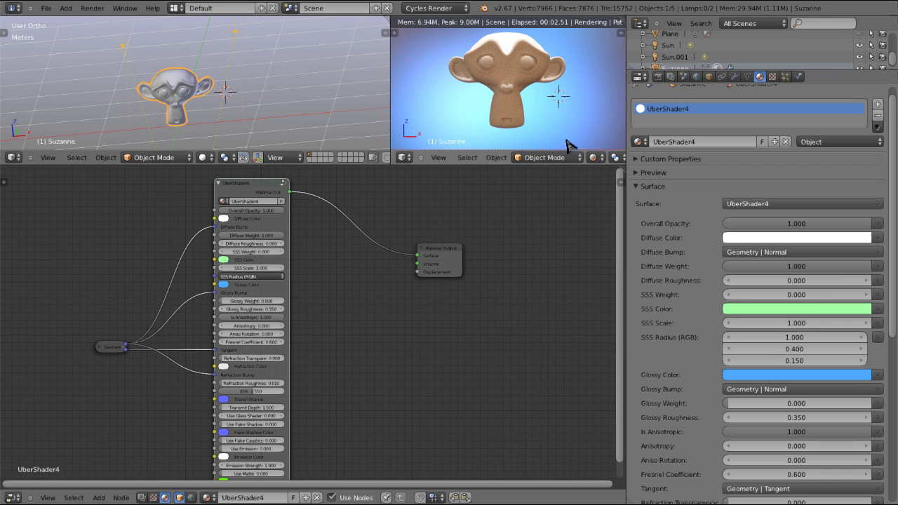
Step: Compare Diffuse Roughness at 0.1 and 1.0, then reset it to 0
left_click(793, 278)
type("0.0")
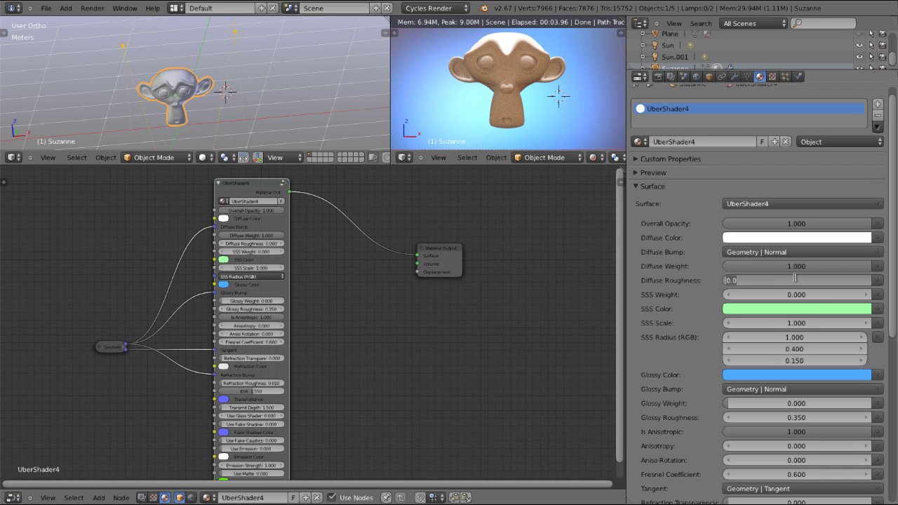
type("0.1")
key("Return")
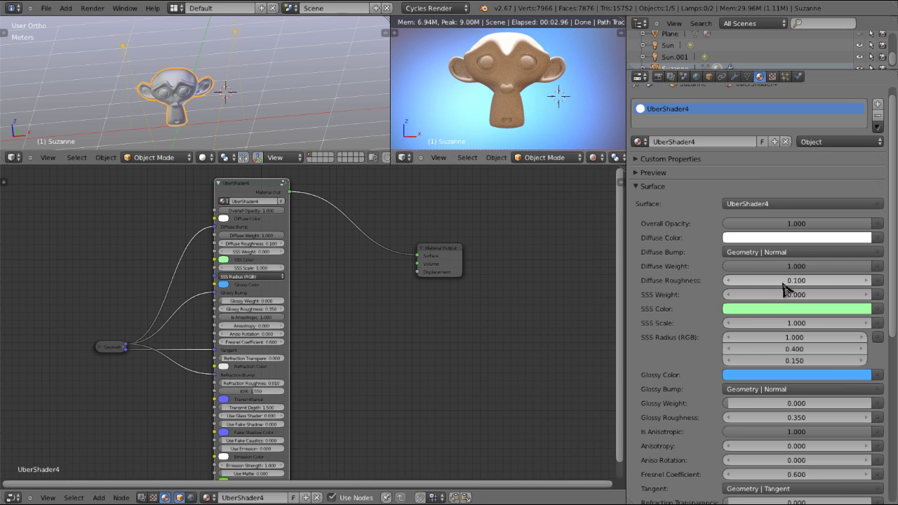
left_click_drag(795, 280, 875, 281)
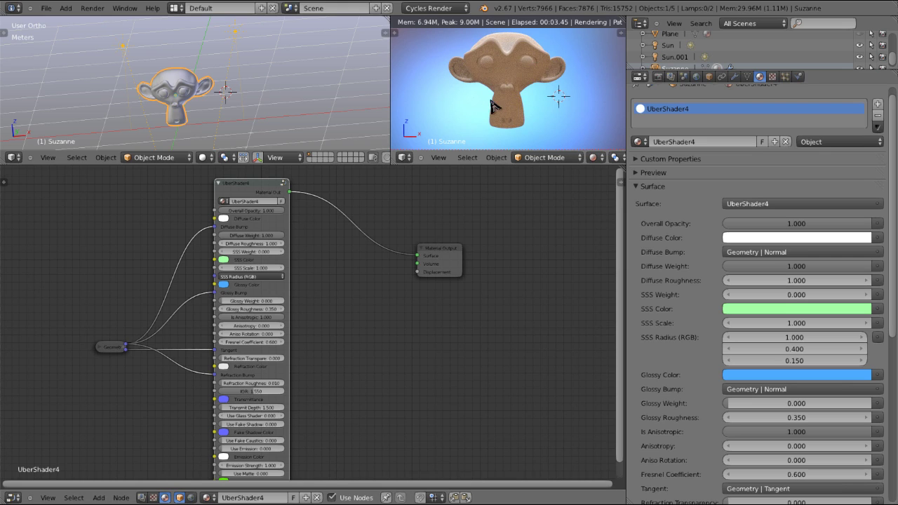
left_click(792, 283)
type("0")
key("Return")
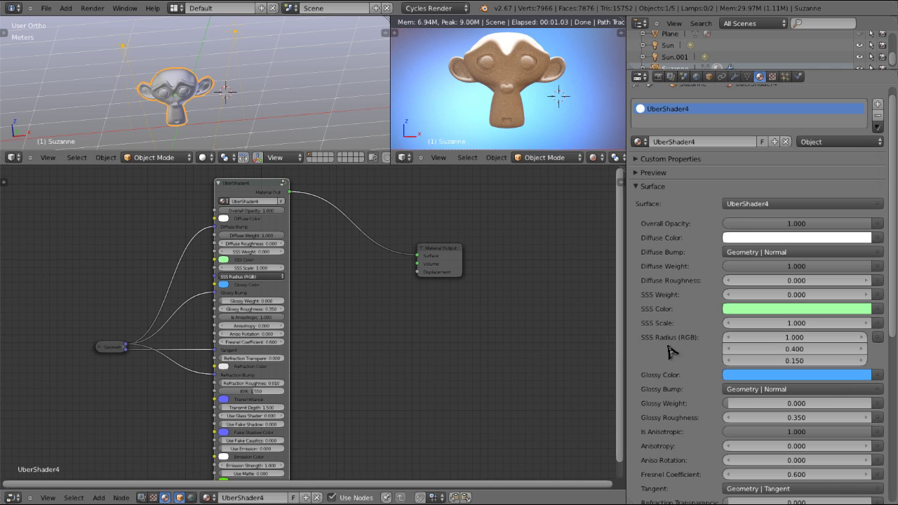
Step: Change the Glossy Color to pink on the colour wheel
scroll(660, 332, "down", 4)
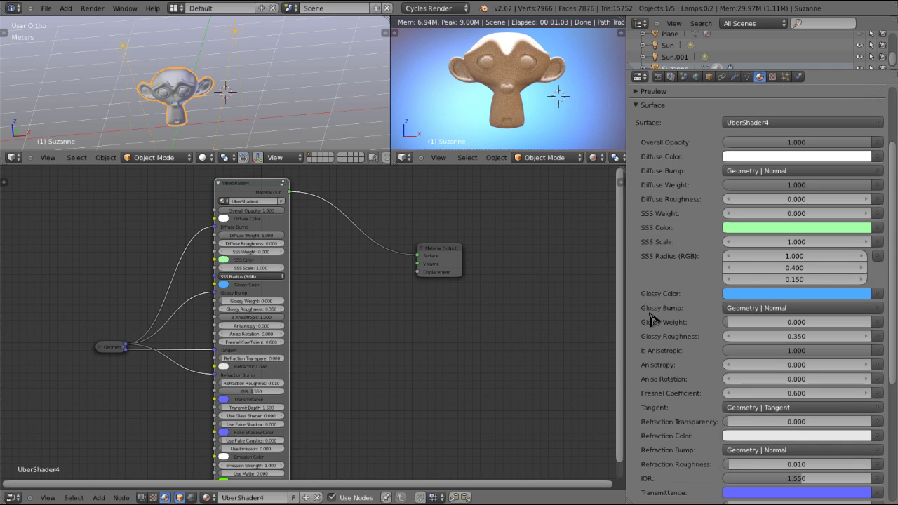
left_click(752, 295)
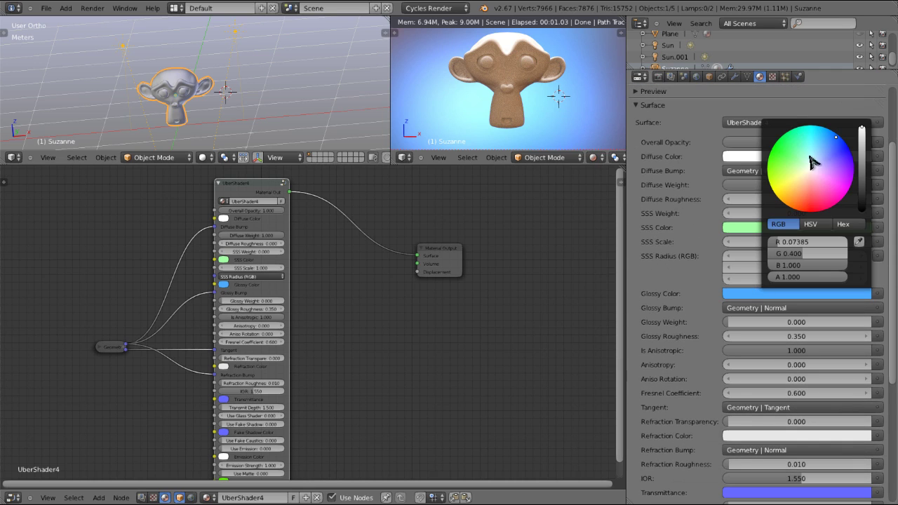
mouse_move(821, 147)
left_mouse_down()
mouse_move(778, 156)
mouse_move(775, 190)
mouse_move(864, 229)
mouse_move(823, 131)
mouse_move(833, 145)
left_mouse_up()
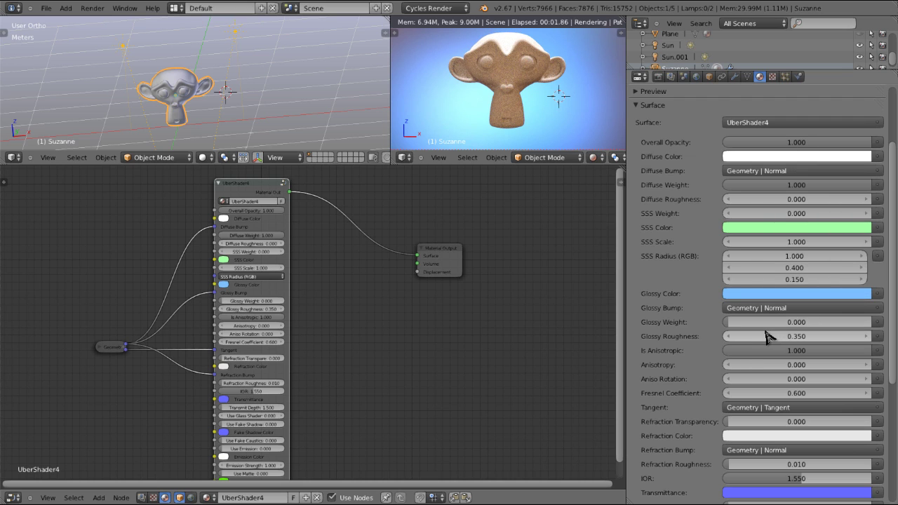
Step: Set Glossy Weight and Fresnel Coefficient to 1.000, then compare Diffuse Weight at 0 and 1.000
left_click_drag(748, 324, 8, 304)
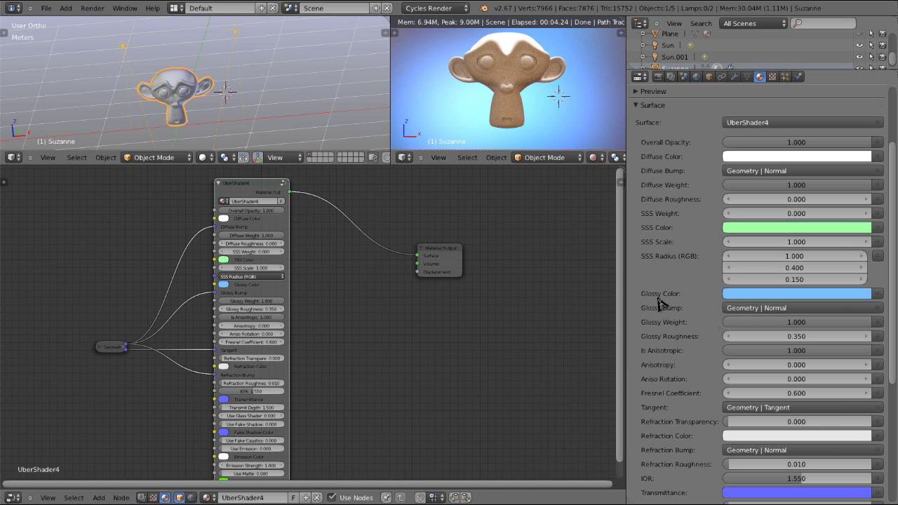
left_click_drag(780, 394, 859, 388)
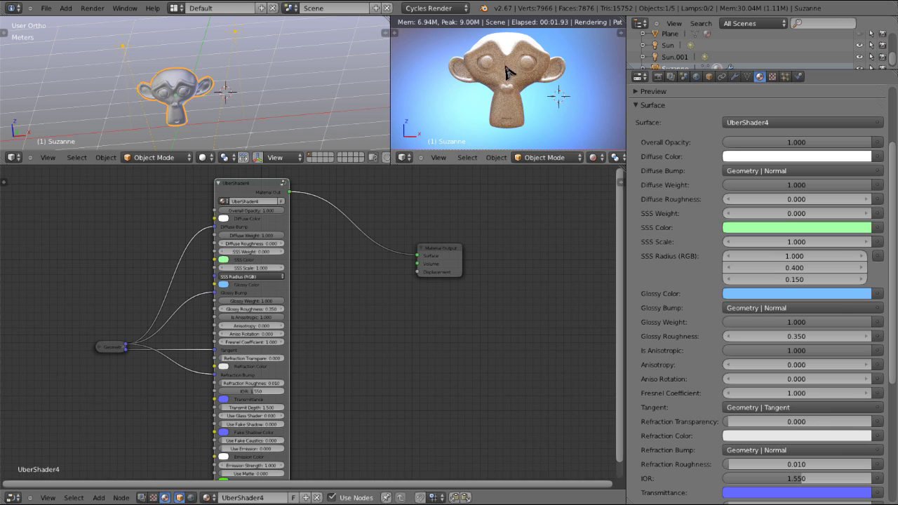
middle_click_drag(479, 74, 594, 93)
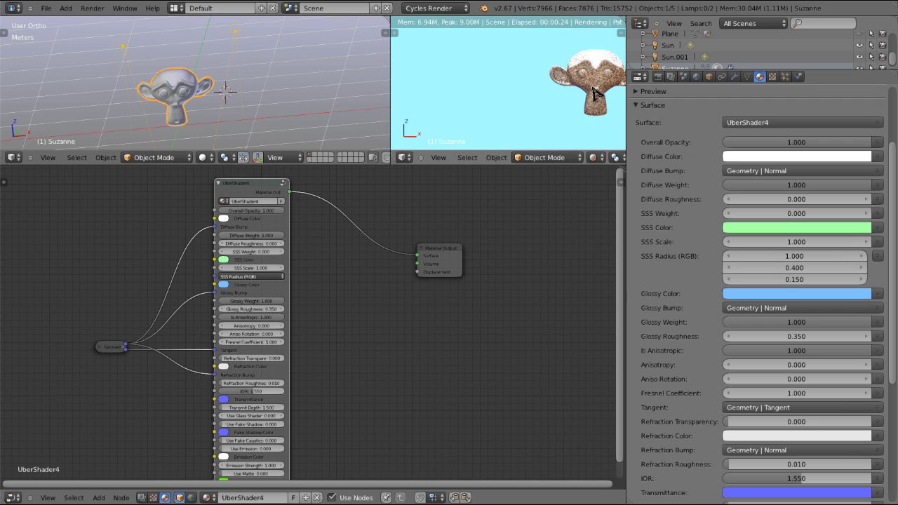
scroll(593, 93, "up", 6)
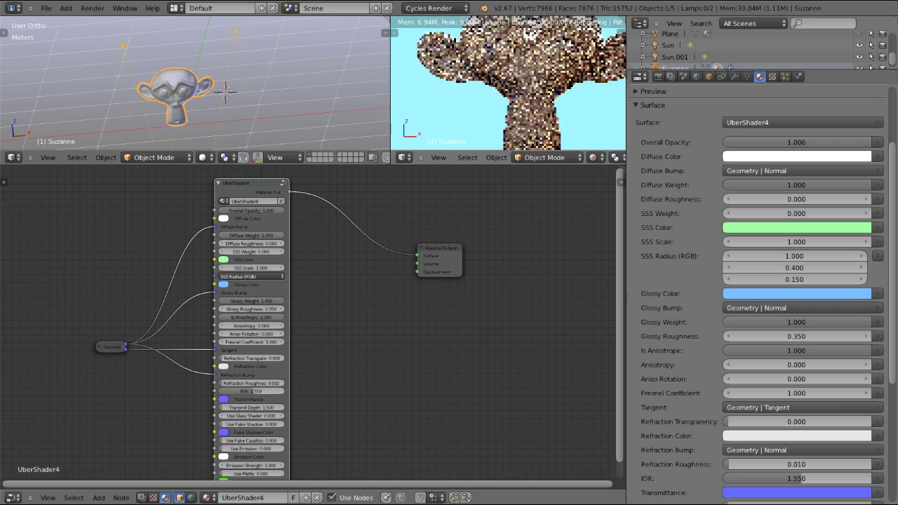
scroll(593, 93, "down", 5)
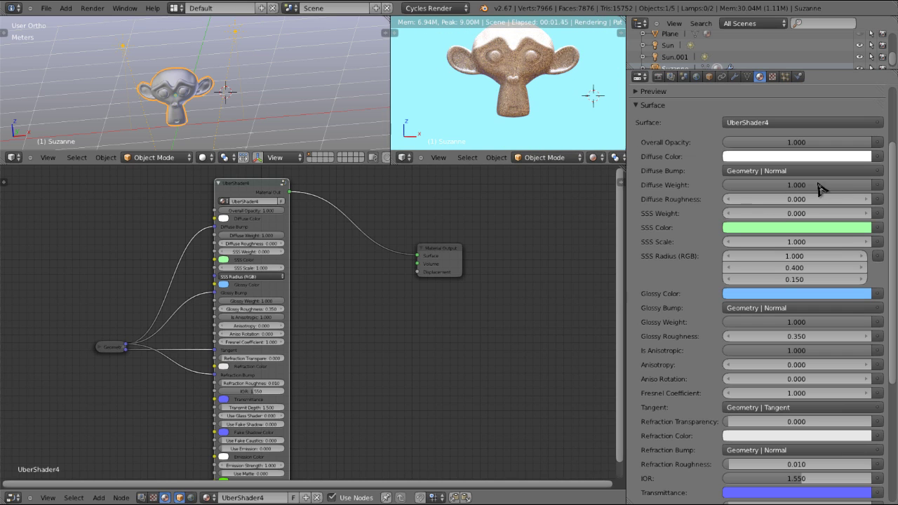
left_click_drag(826, 188, 581, 194)
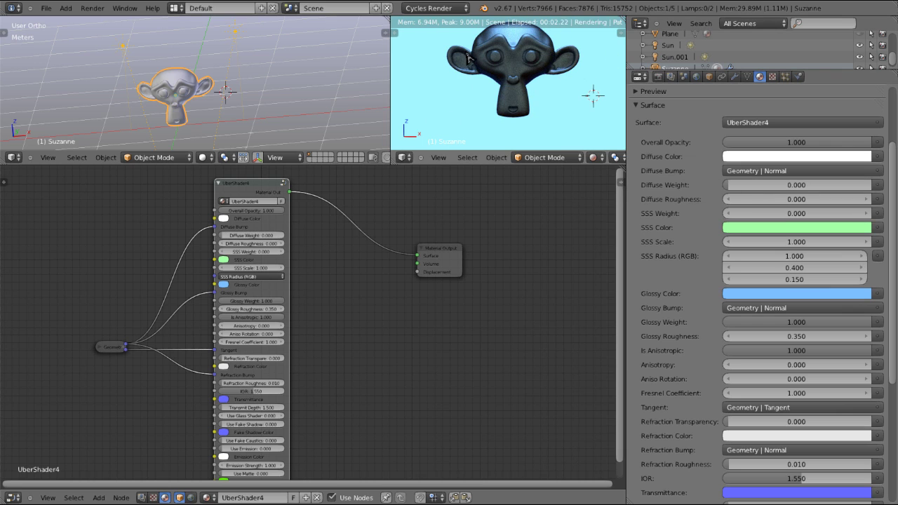
left_click_drag(745, 188, 876, 197)
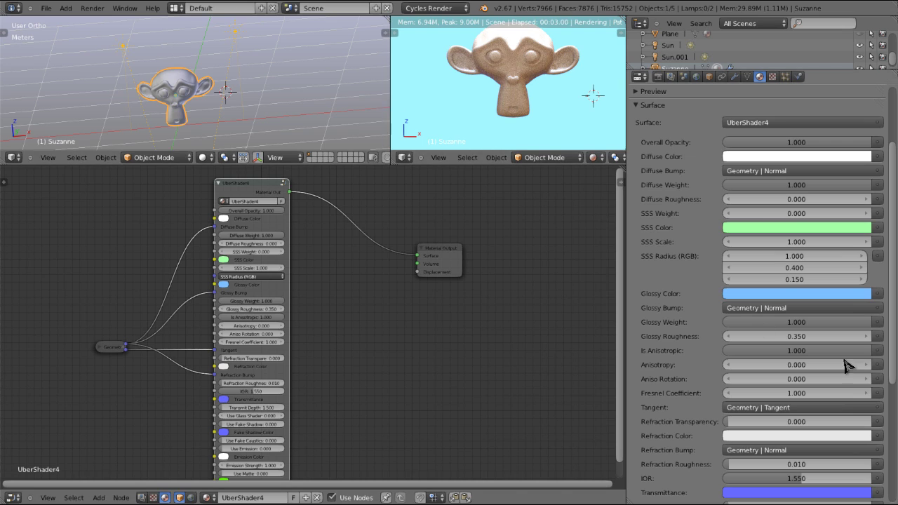
Step: Try Glossy Roughness at 0 and 1, then settle on 0.050
left_click(794, 338)
type("0")
key("Return")
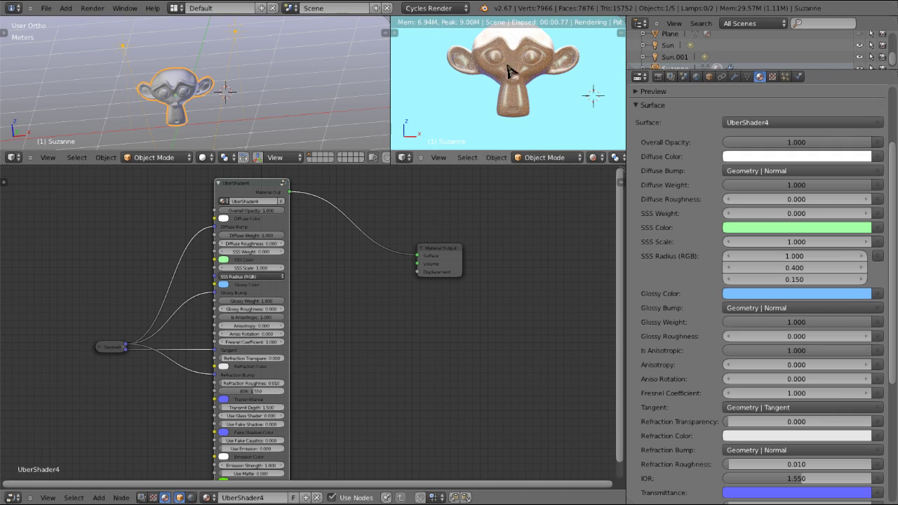
left_click(789, 338)
type("1")
key("Return")
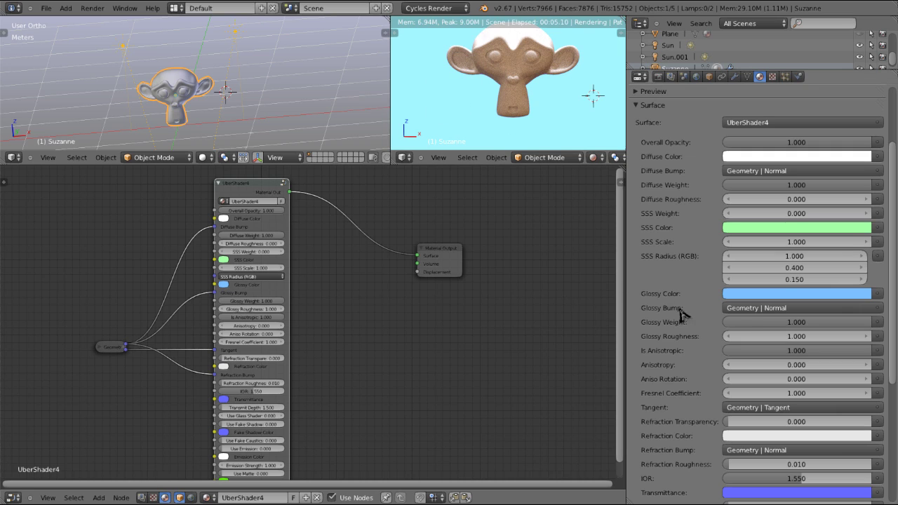
left_click(803, 335)
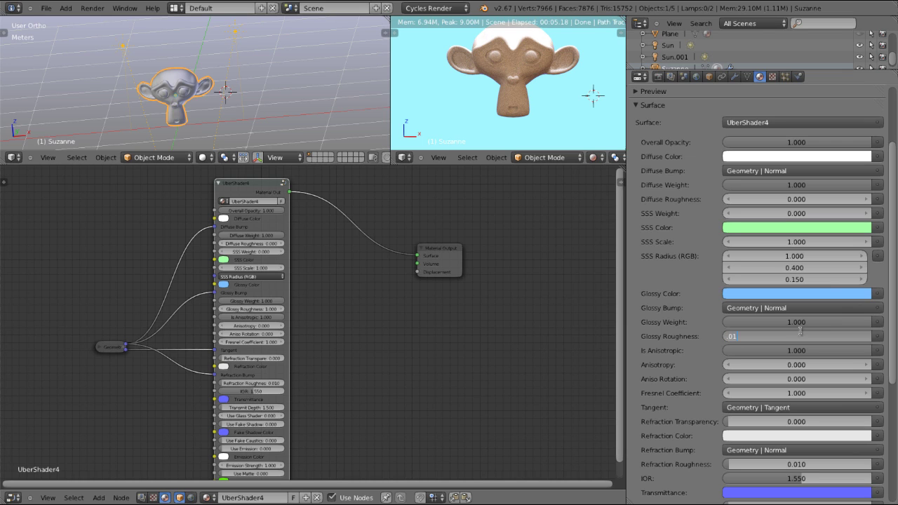
type("0.05")
key("Return")
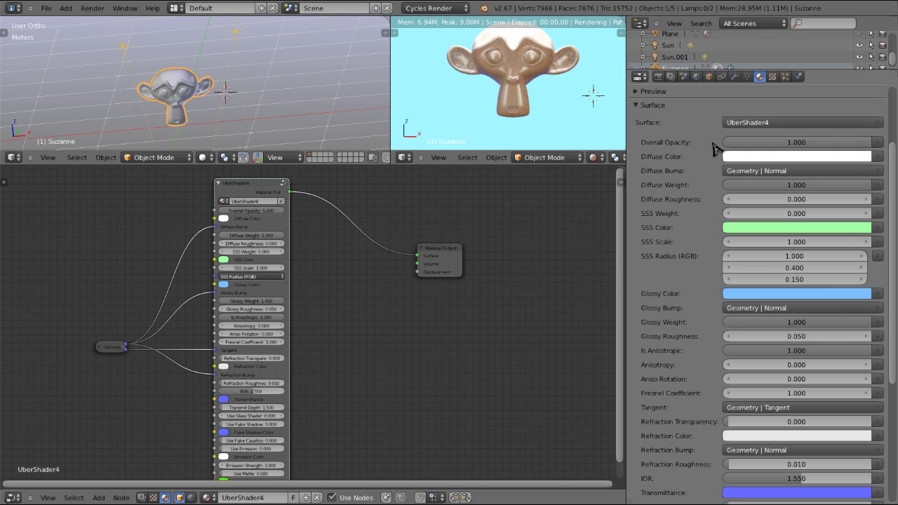
Step: Set Diffuse Weight to 0 and toggle Is Anisotropic off and back on
left_click_drag(846, 194, 621, 179)
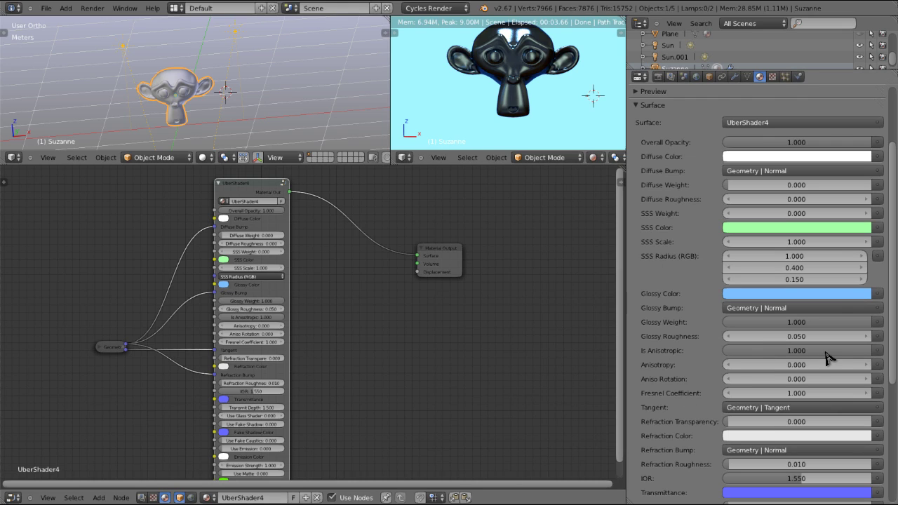
left_click(803, 356)
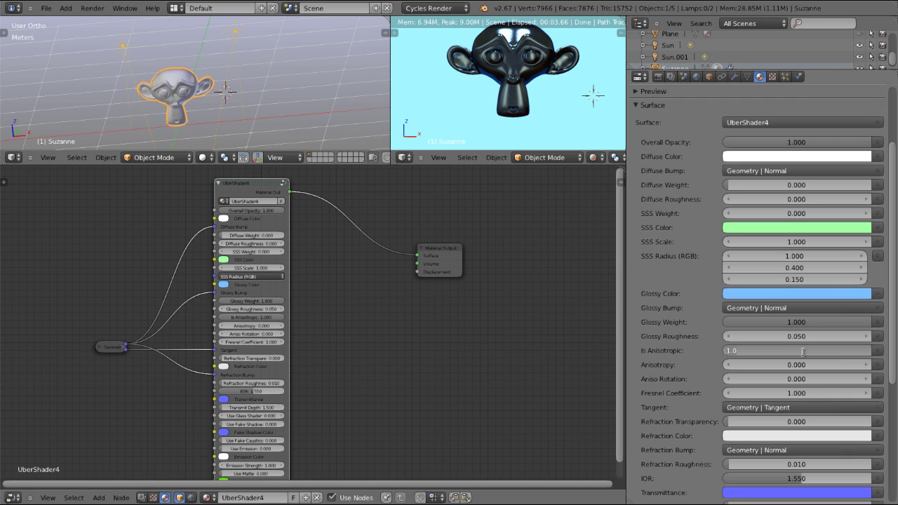
type("0")
key("Return")
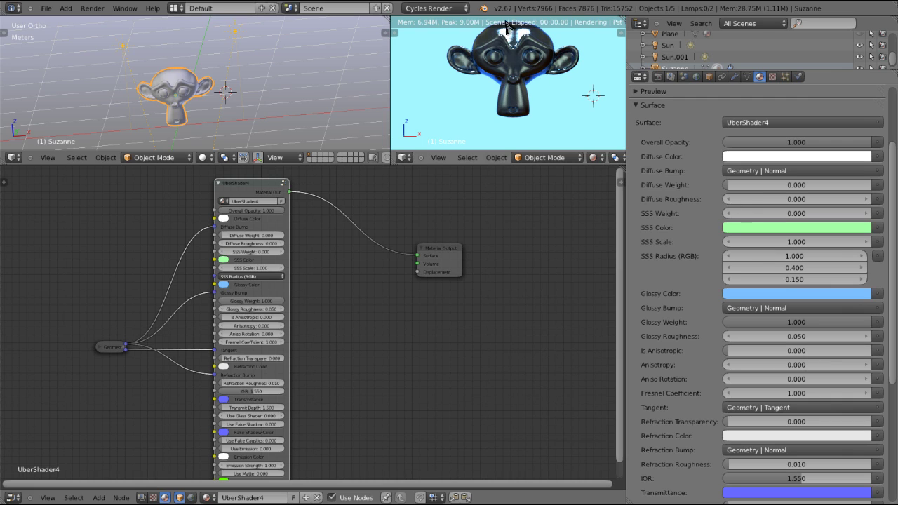
left_click(799, 348)
type("1")
key("Return")
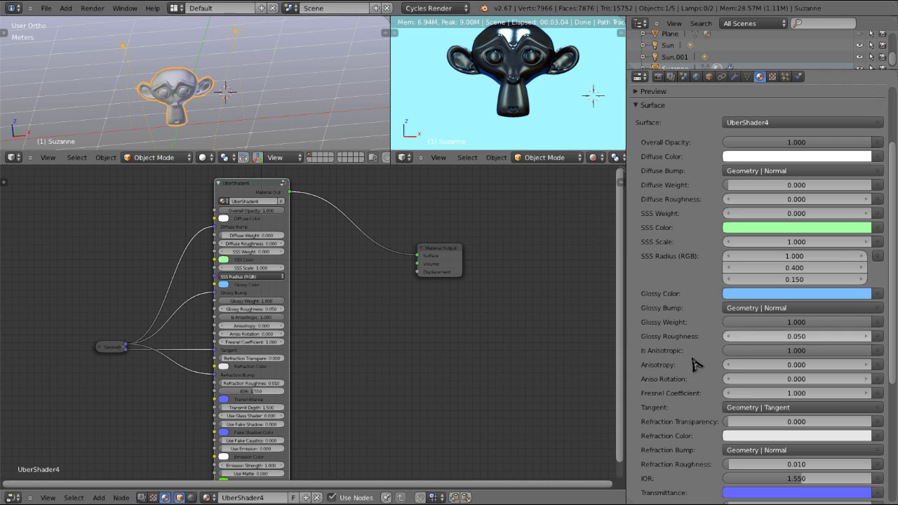
Step: Set Anisotropy to 0.800 and Glossy Roughness to 0.350
left_click(798, 365)
type("0.8")
key("Return")
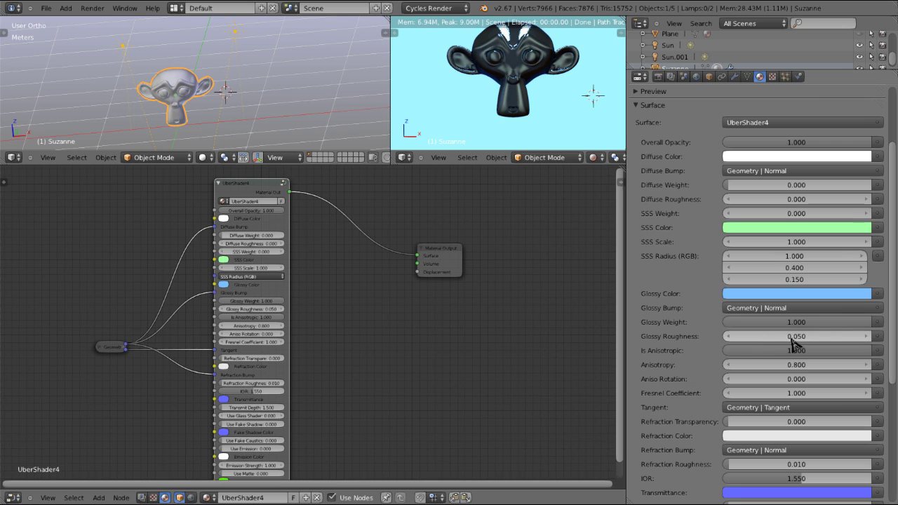
left_click(796, 337)
type(".3")
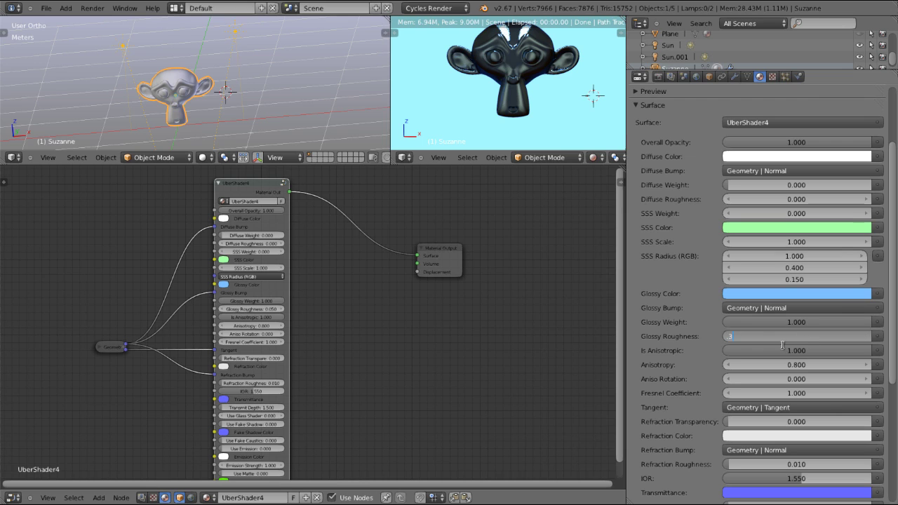
type("5")
key("Return")
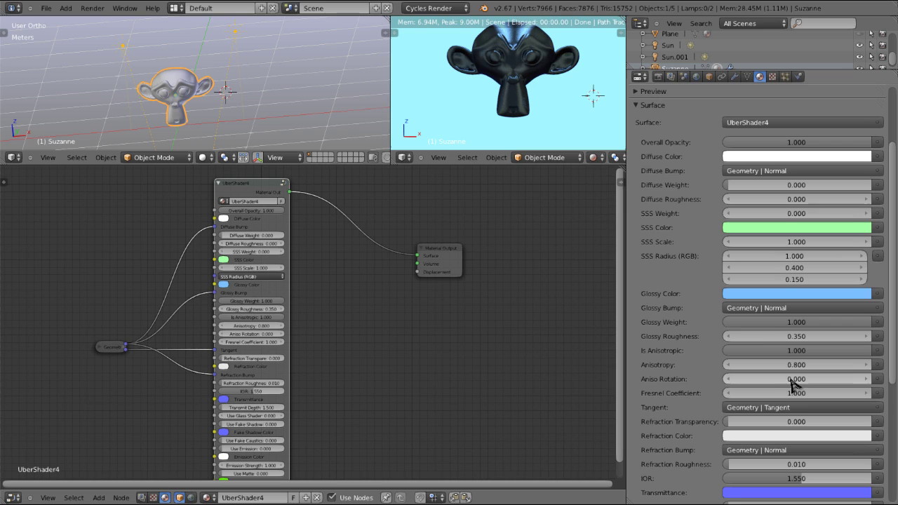
left_click(798, 380)
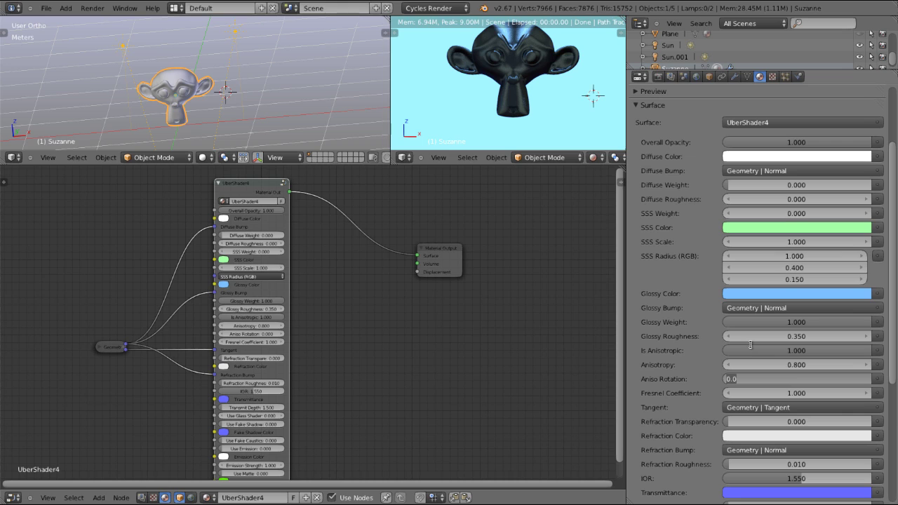
type(".25")
key("Return")
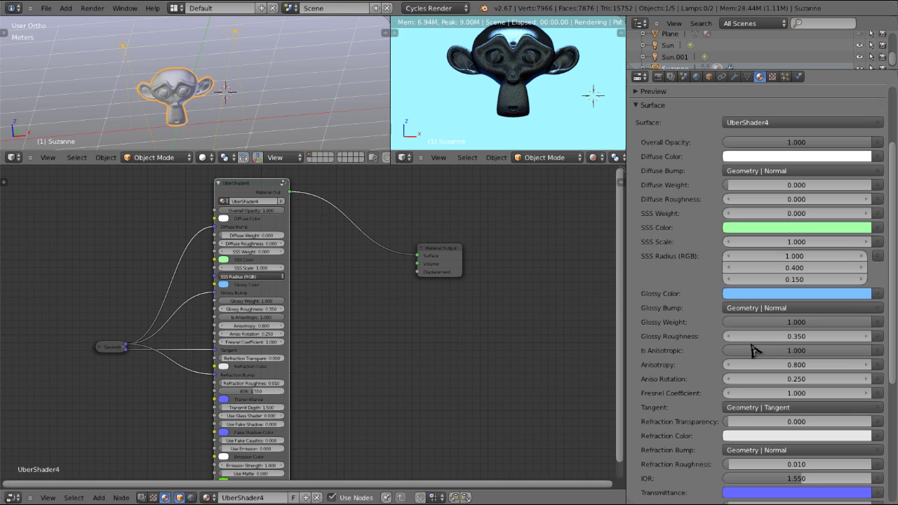
left_click(777, 377)
type(".5")
key("Return")
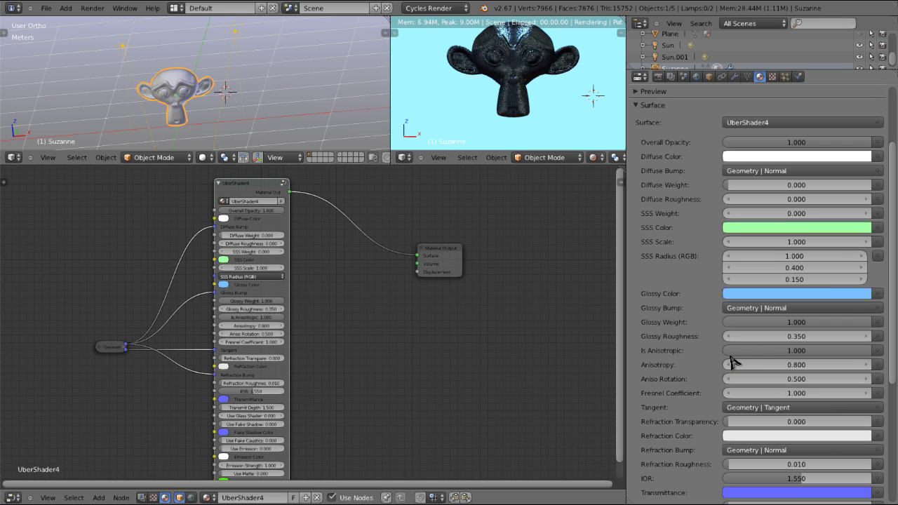
left_click(797, 379)
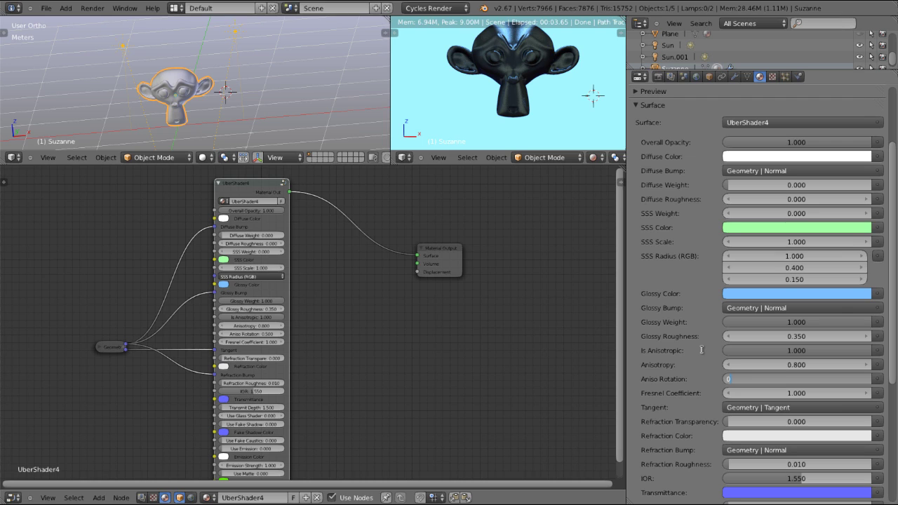
key("Return")
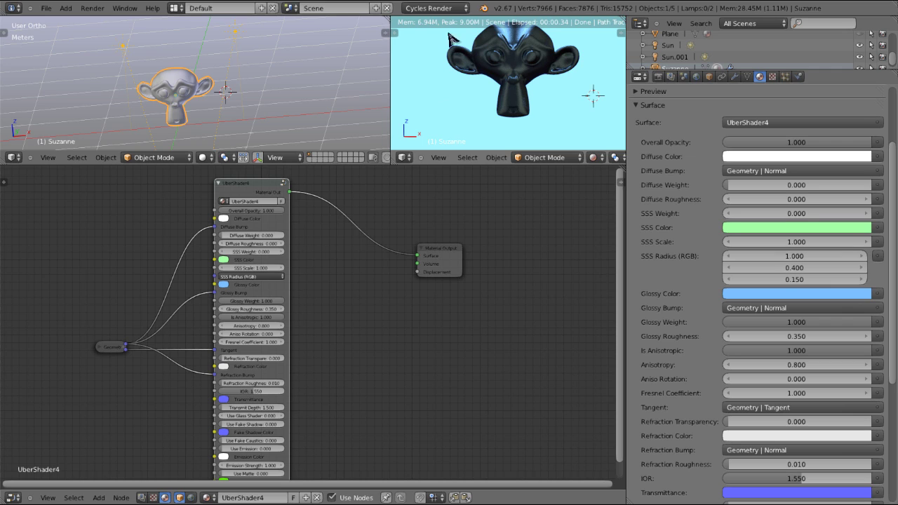
Step: Set Fresnel Coefficient to 0.8 and set Is Anisotropic to 0
left_click(799, 393)
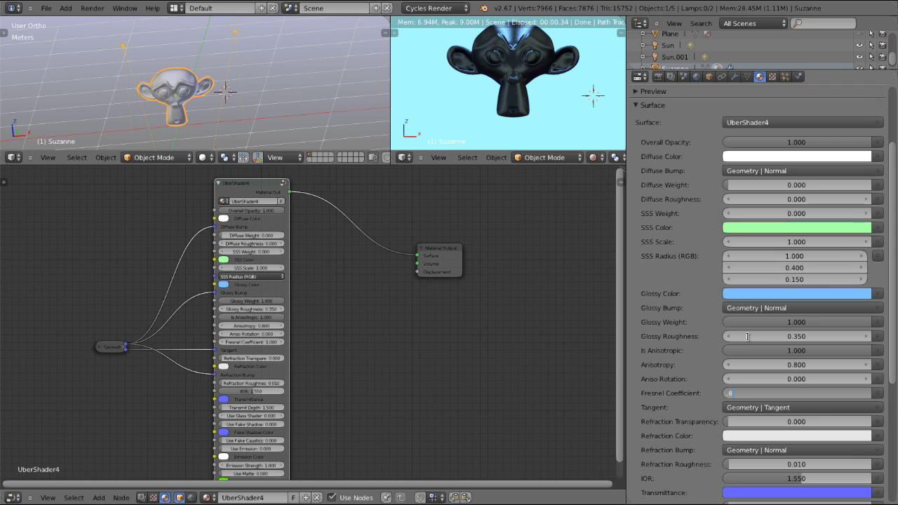
type(".8")
key("Return")
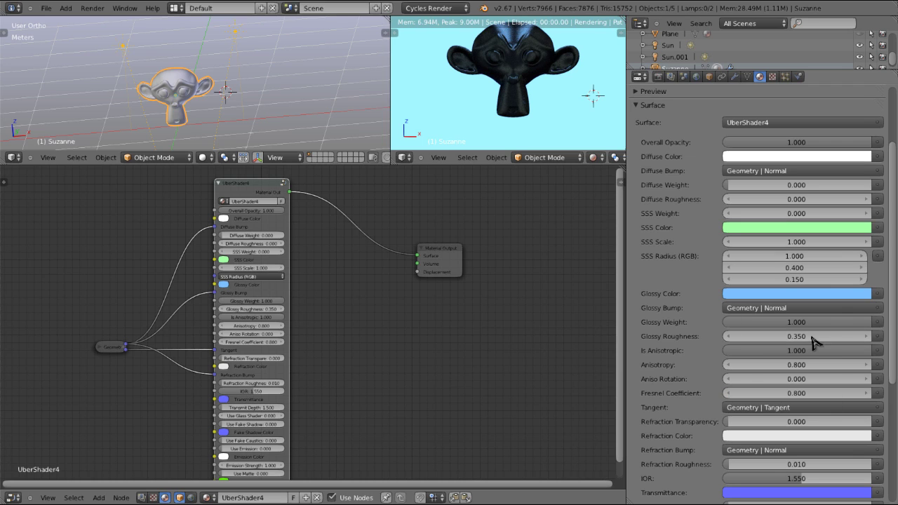
left_click(791, 351)
type("0")
key("Return")
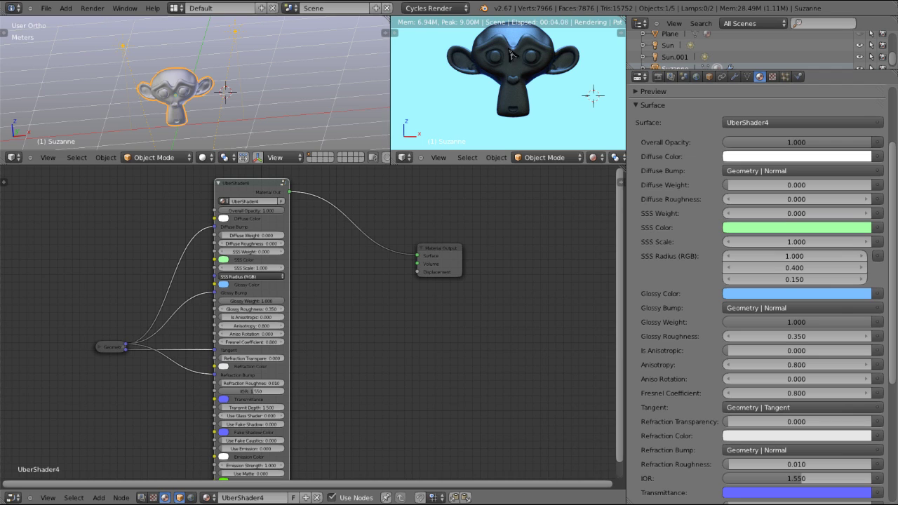
Step: Test Fresnel Coefficient at 0.2 and 0, finishing at 1
left_click(793, 394)
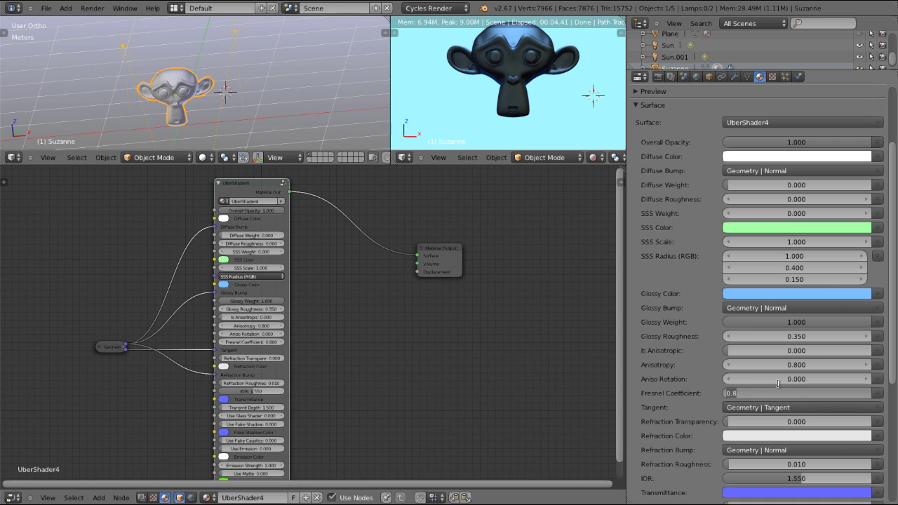
type("0.2")
key("Return")
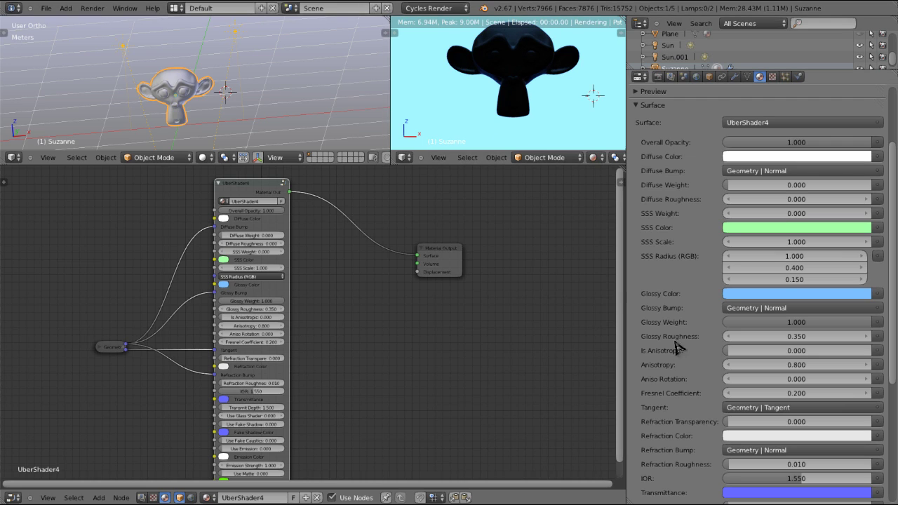
left_click(786, 392)
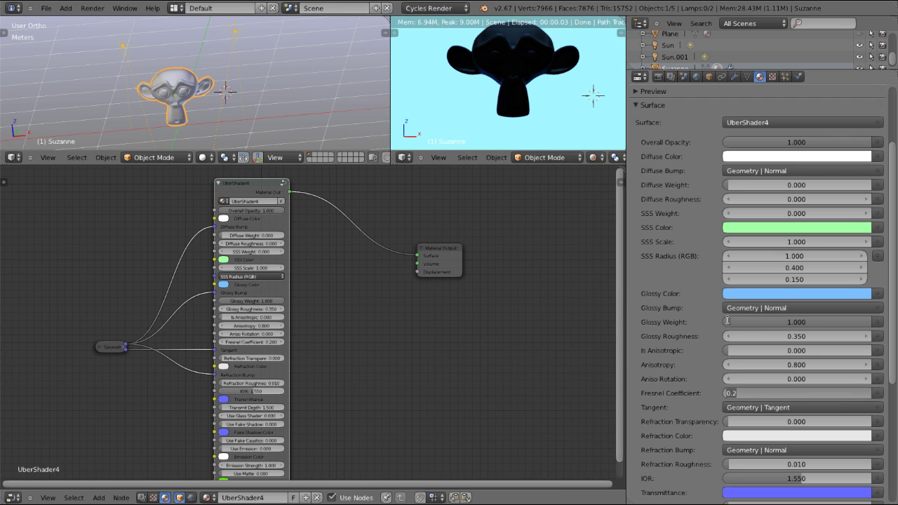
type("0")
key("Return")
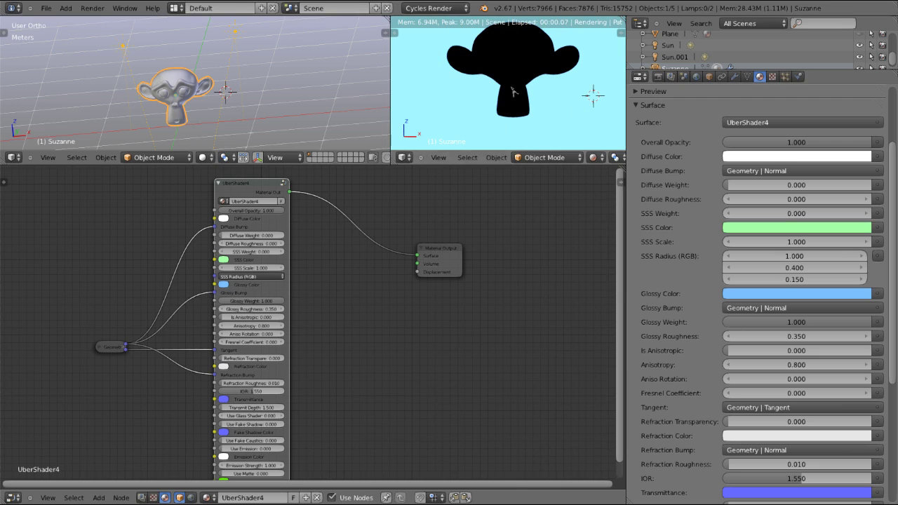
left_click(798, 394)
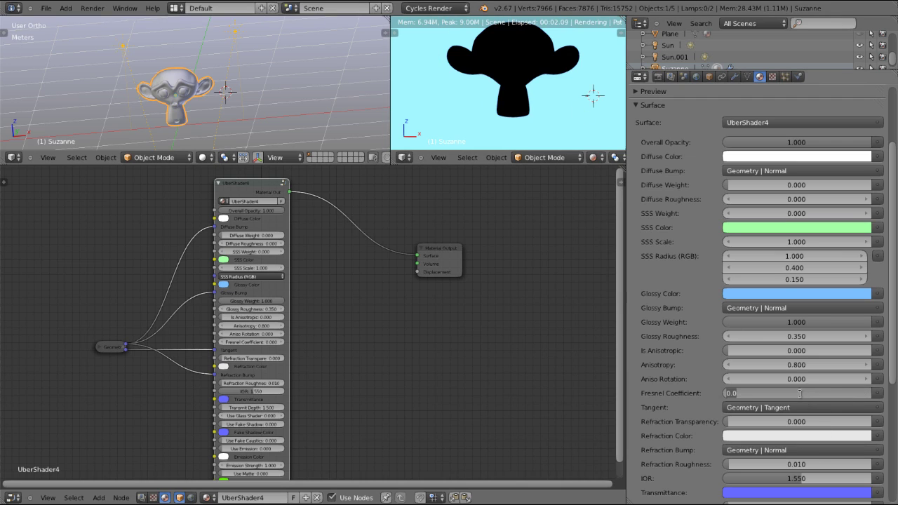
type("1")
key("Return")
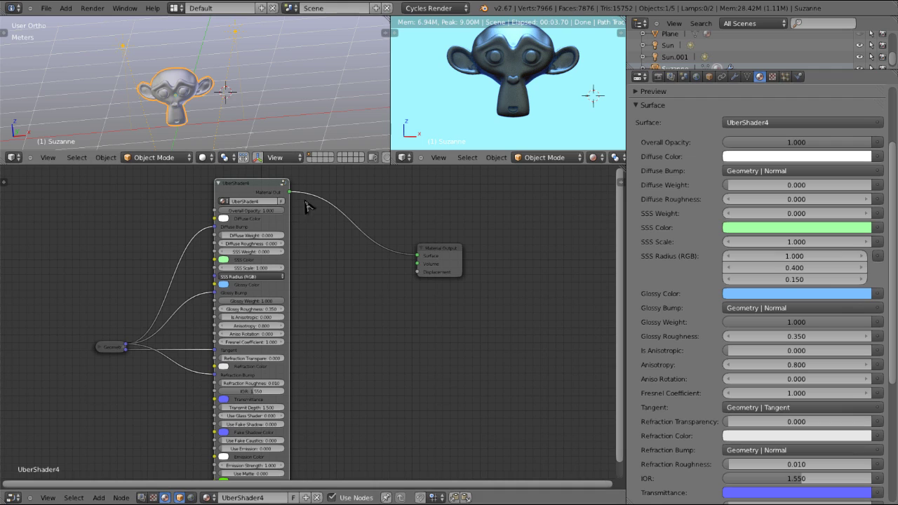
Step: Set the Glossy Color to white in its colour picker
left_click(804, 295)
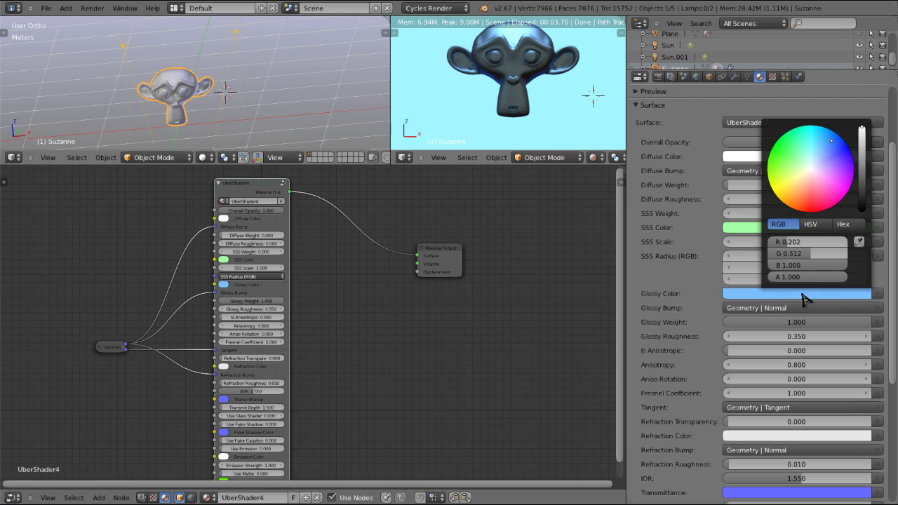
left_click(812, 241)
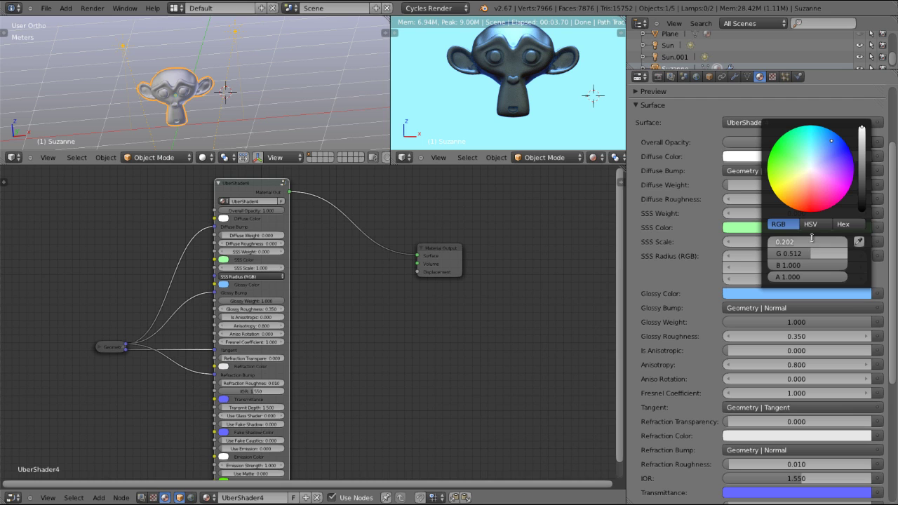
type("1")
key("Tab")
type("1")
key("Return")
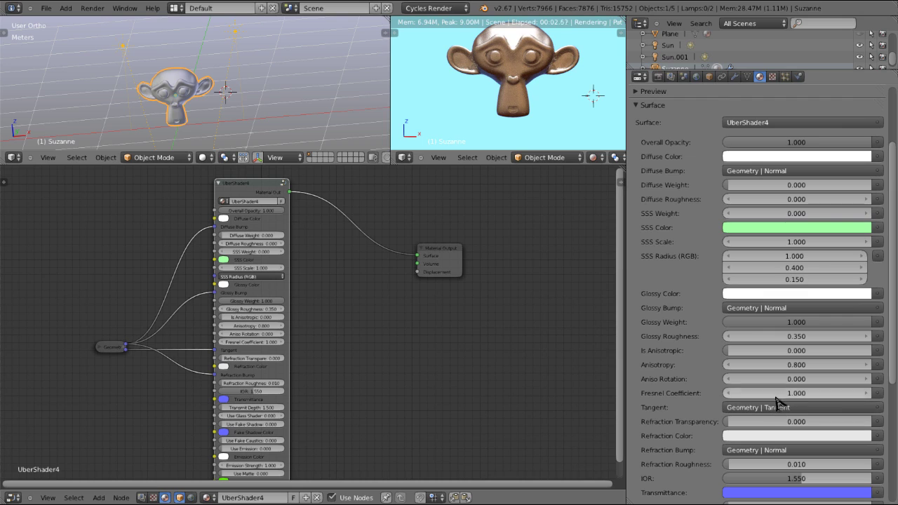
Step: Set Fresnel Coefficient to 0.35, Refraction Transparency to 1 and Glossy Roughness to 0
left_click(796, 393)
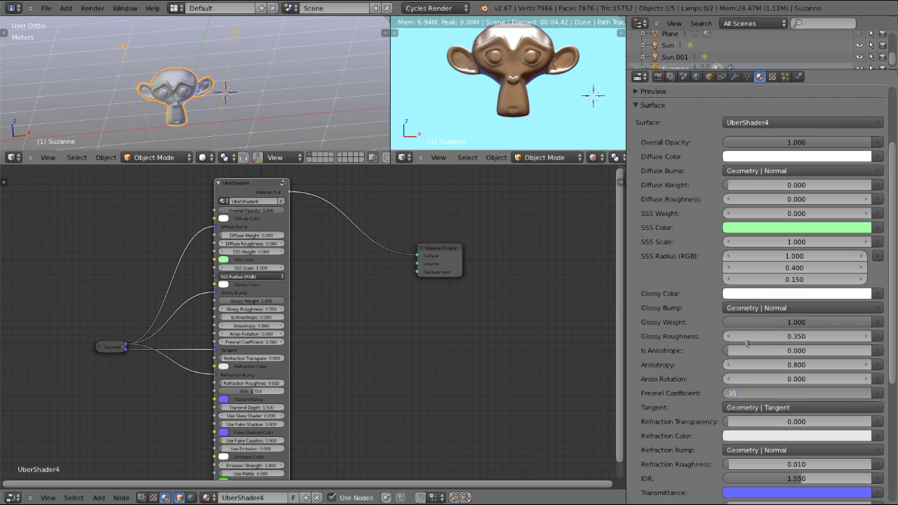
type(".35")
key("Return")
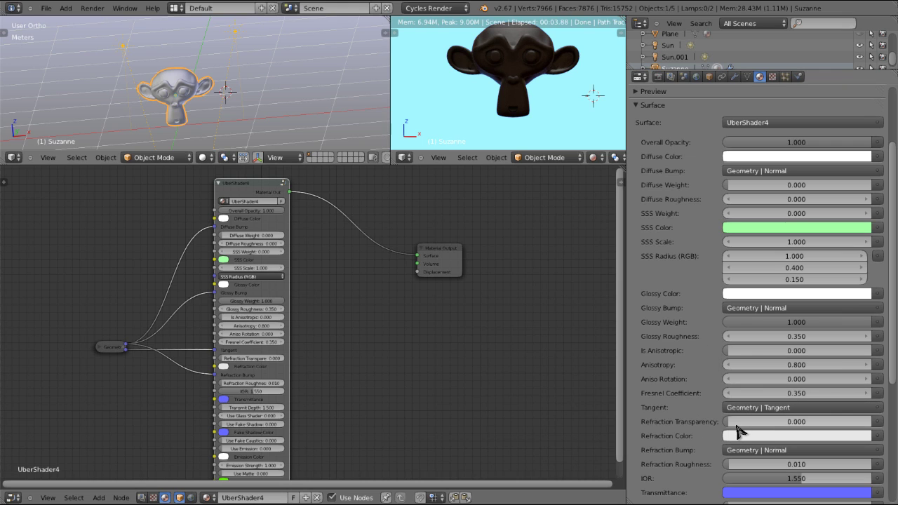
left_click_drag(736, 426, 875, 426)
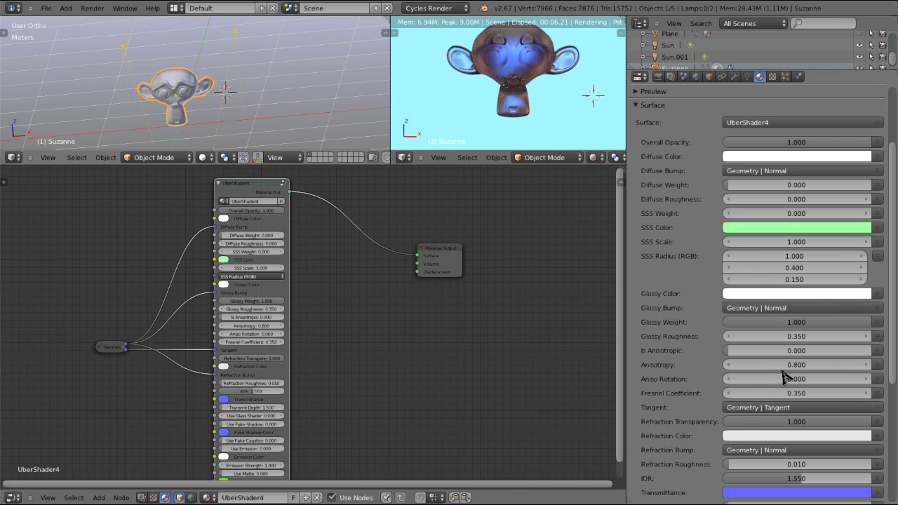
left_click(799, 336)
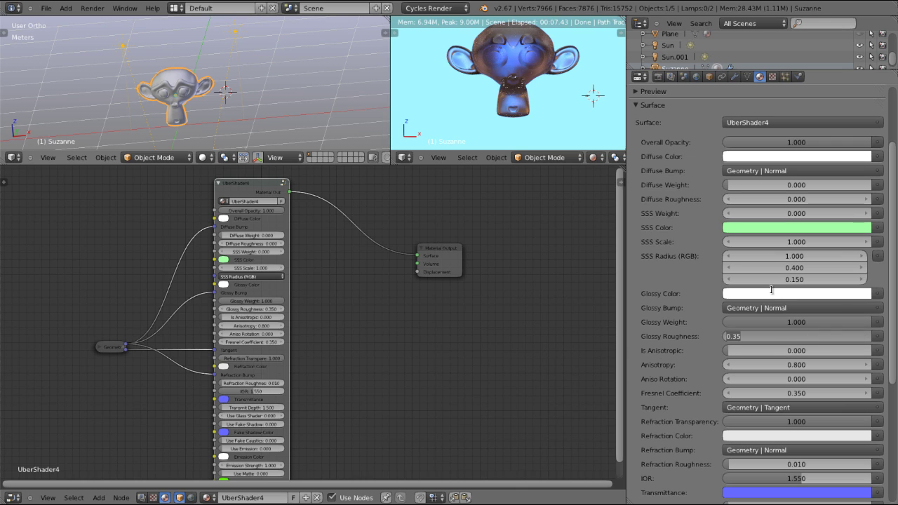
type("0")
key("Return")
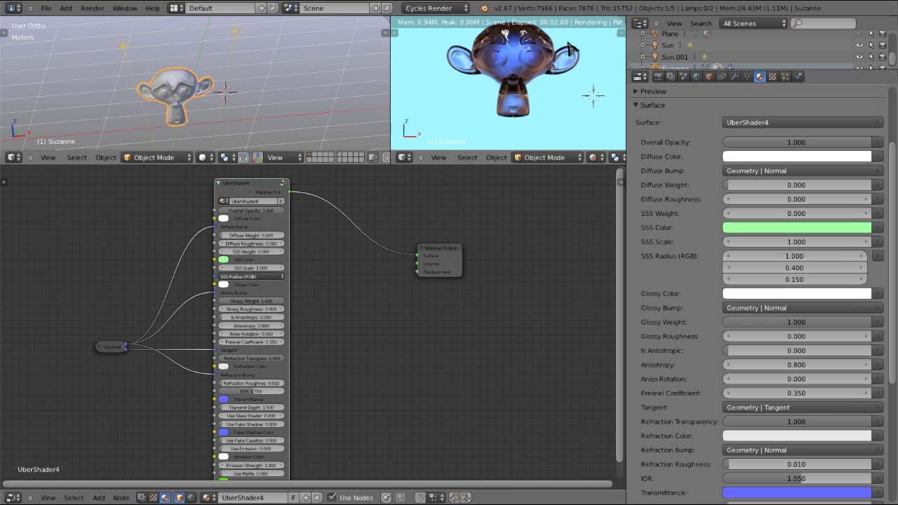
Step: Set Refraction Roughness to 0
left_click_drag(837, 460, 798, 469)
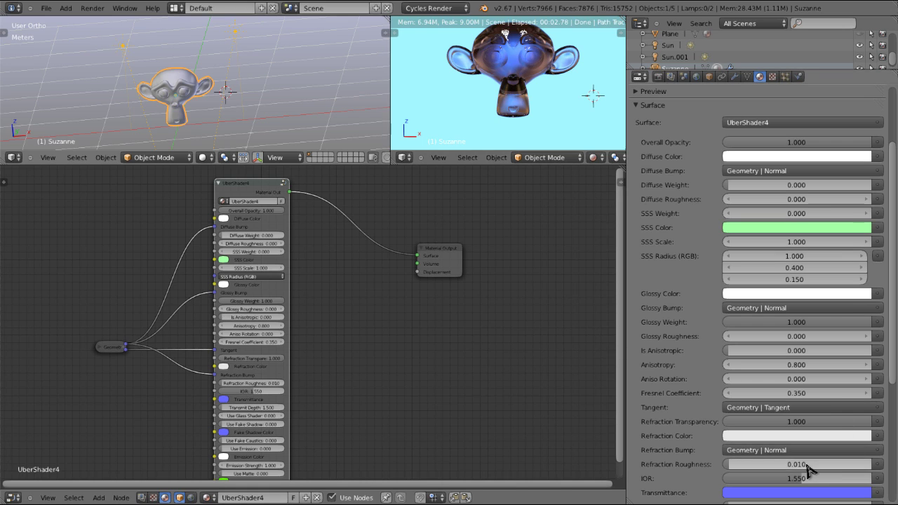
left_click(798, 469)
type("0")
key("Return")
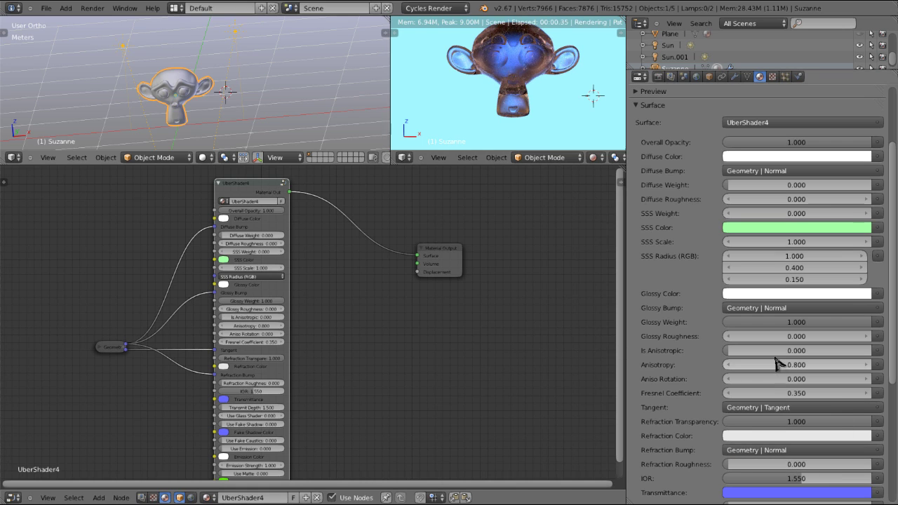
Step: Try a red tint on the Refraction Color, then cancel to keep it white
left_click(742, 437)
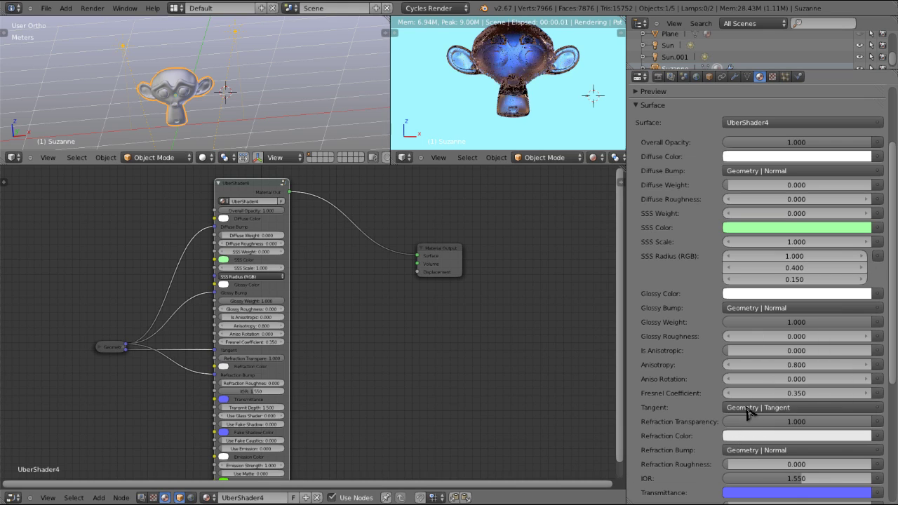
left_click(741, 436)
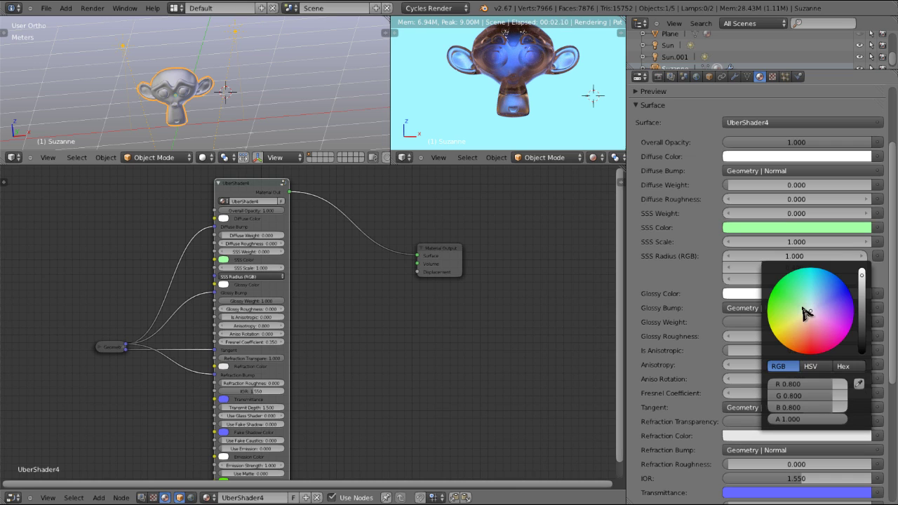
left_click_drag(807, 312, 805, 439)
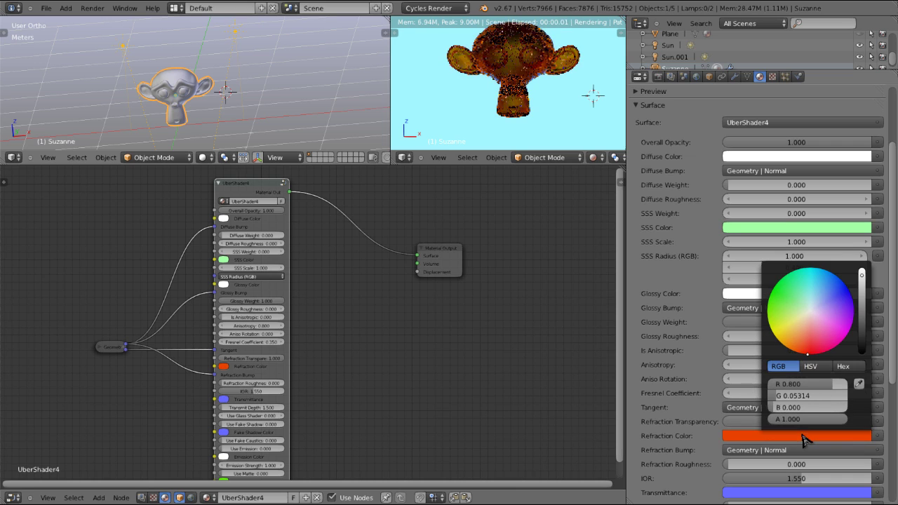
left_click(807, 384)
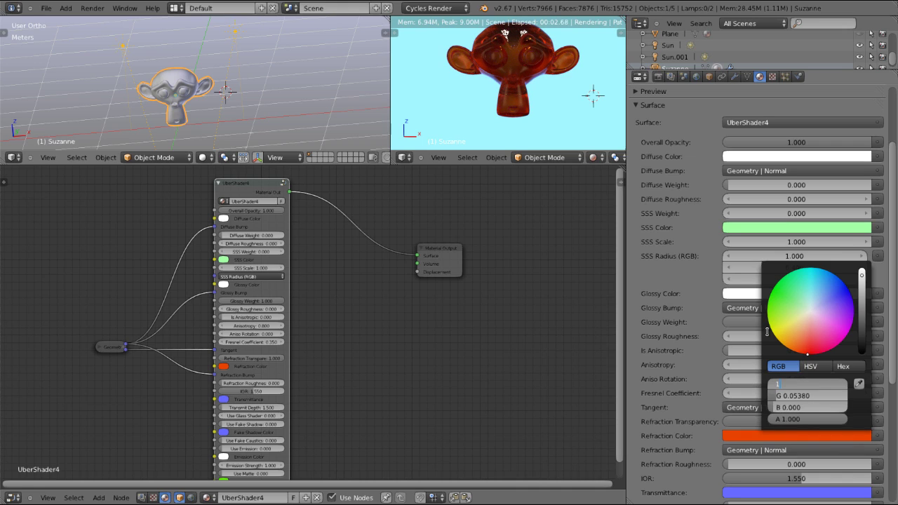
key("Escape")
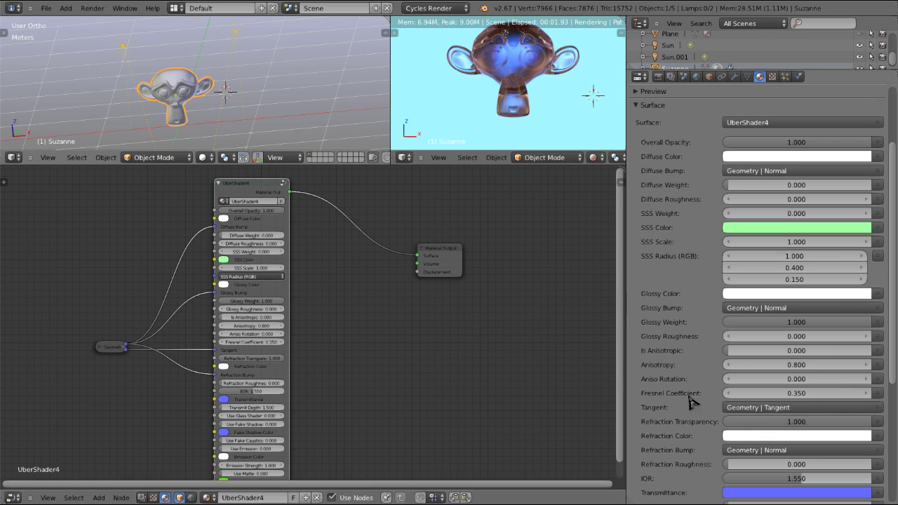
Step: Try Refraction Roughness 0.35 and Glossy Roughness 0.035
scroll(730, 445, "down", 1)
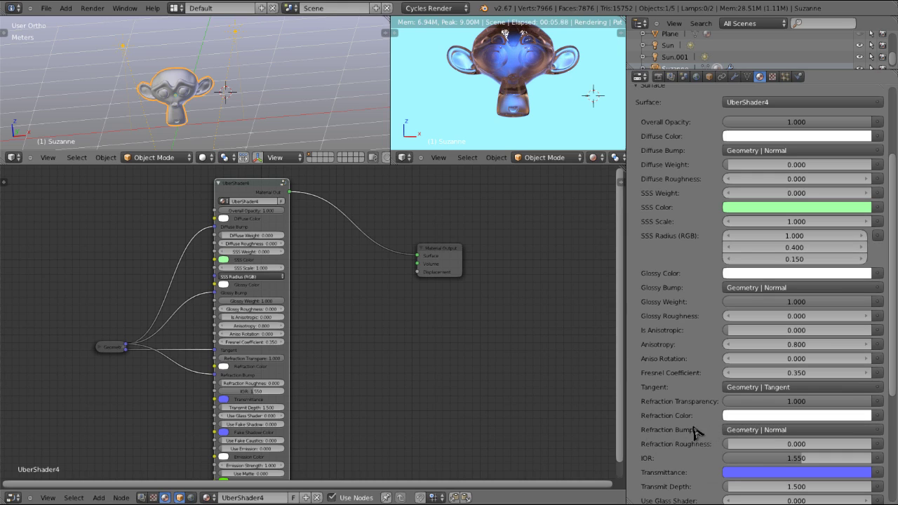
scroll(743, 431, "down", 1)
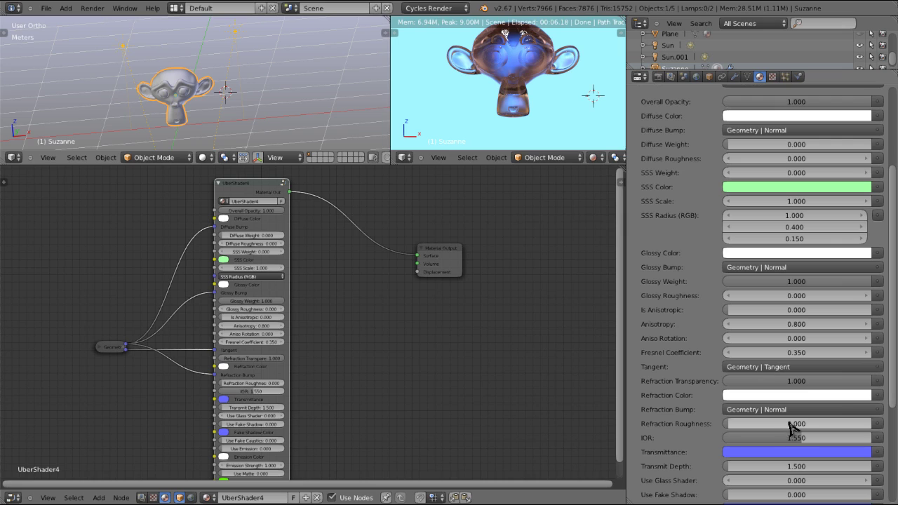
left_click(788, 423)
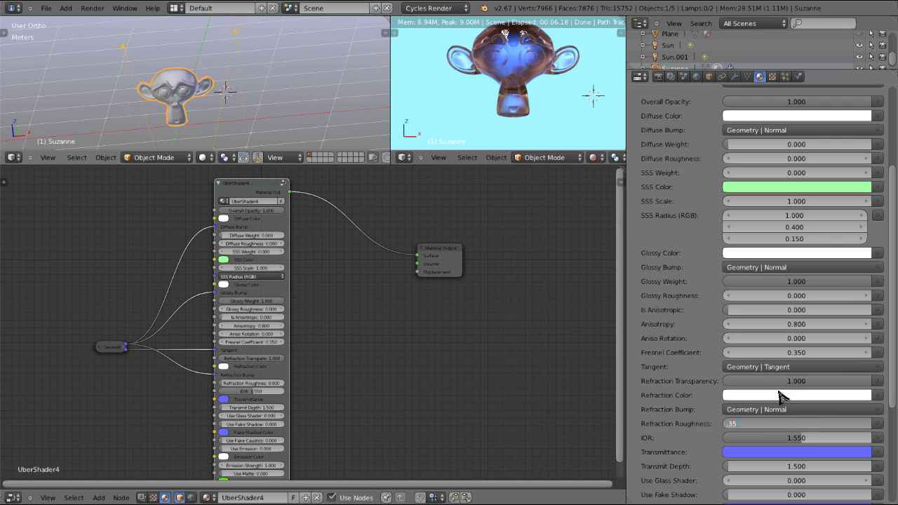
key("Return")
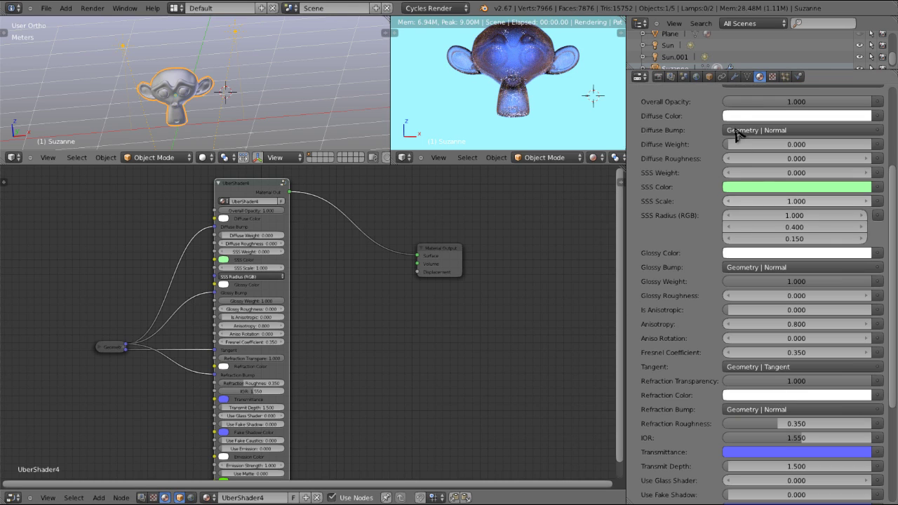
left_click(788, 296)
type("0.035")
key("Return")
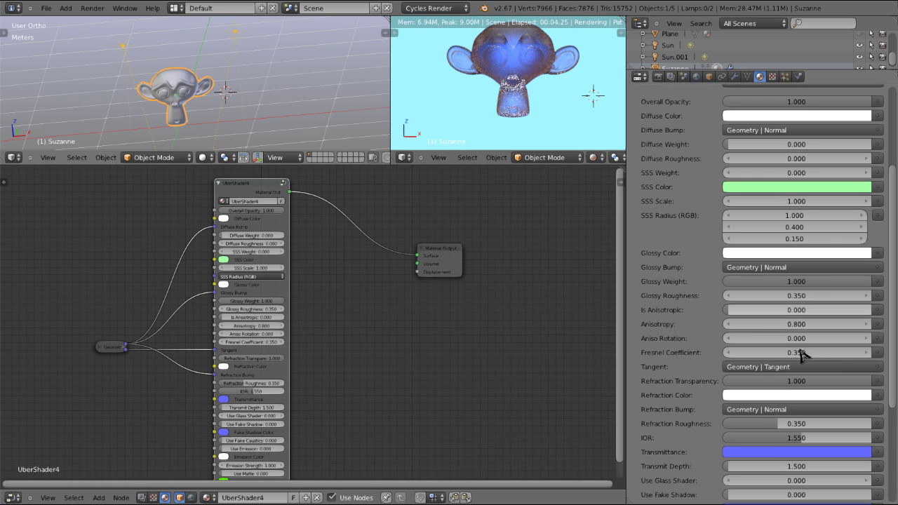
Step: Reset both Glossy Roughness and Refraction Roughness to 0
left_click(796, 297)
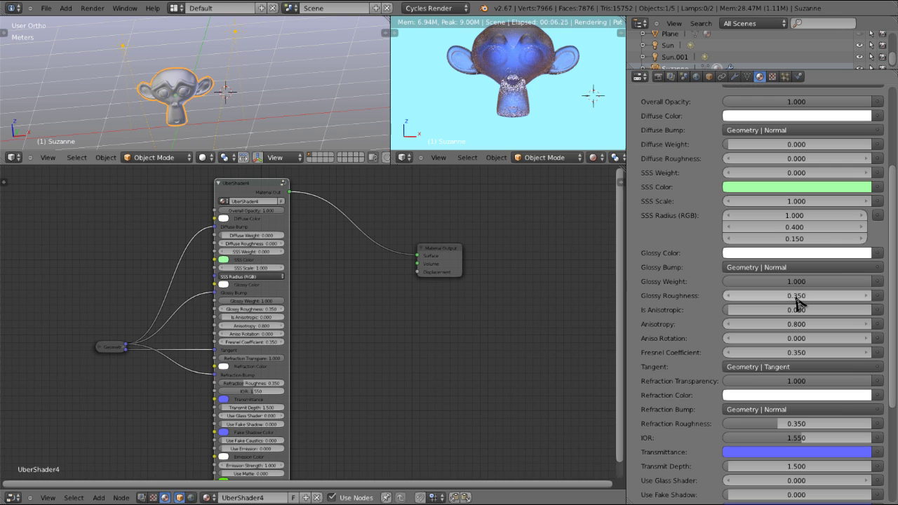
type("0")
key("Return")
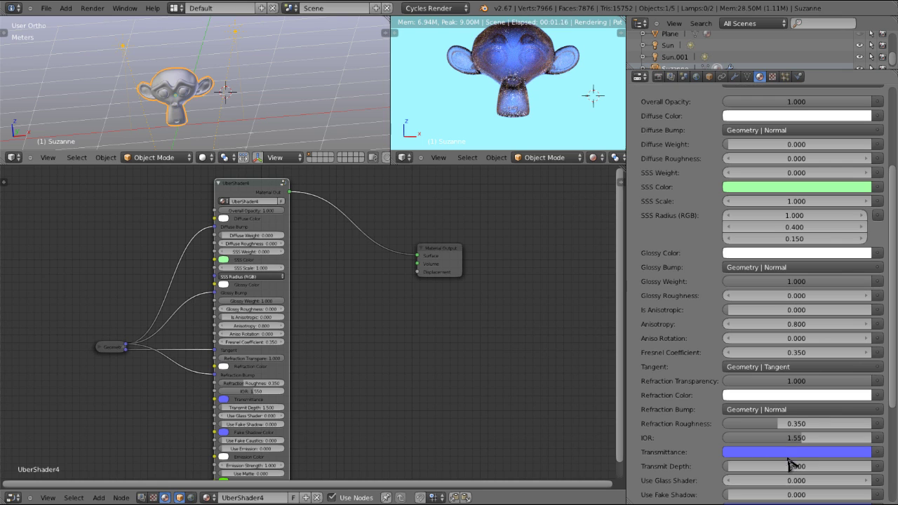
left_click(803, 424)
type("0")
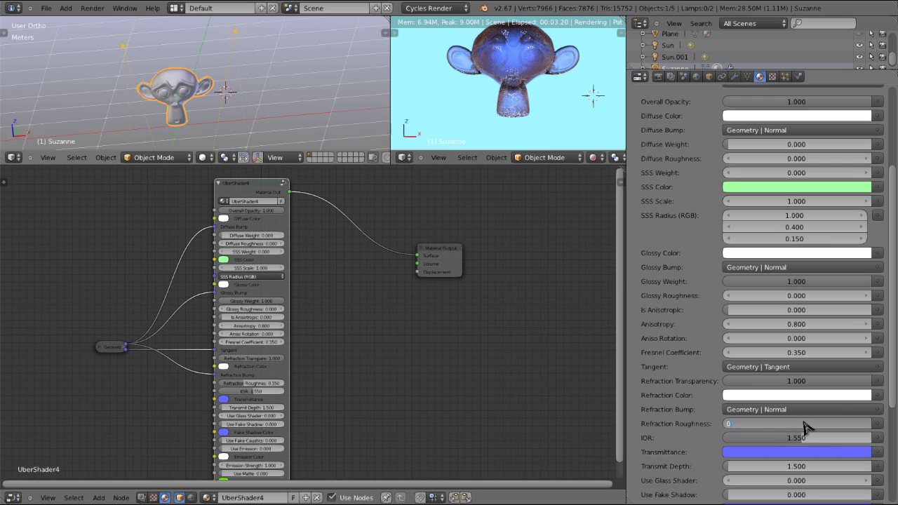
key("Return")
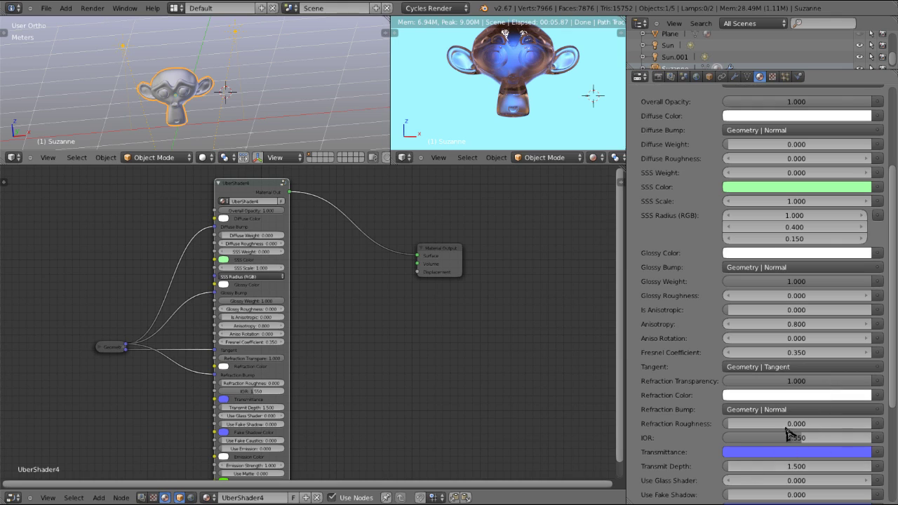
Step: Make the Transmittance colour white in its colour picker
left_click(805, 454)
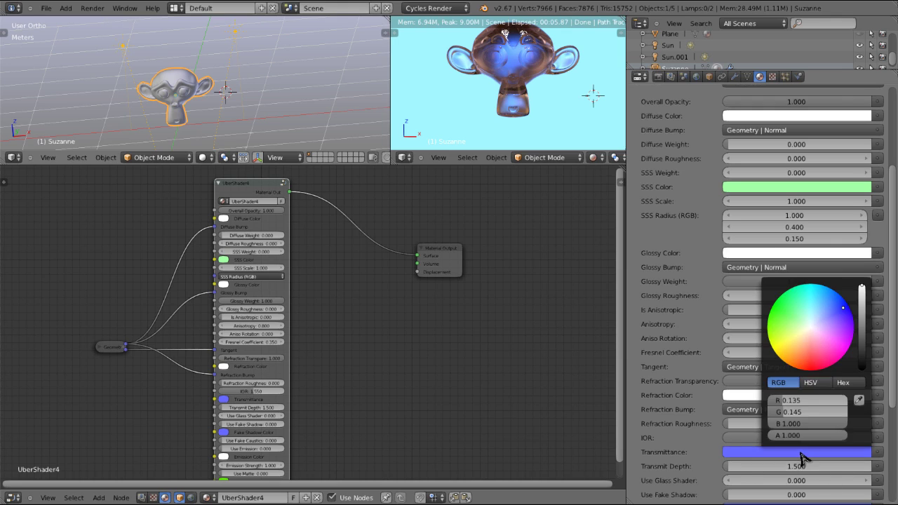
left_click(860, 400)
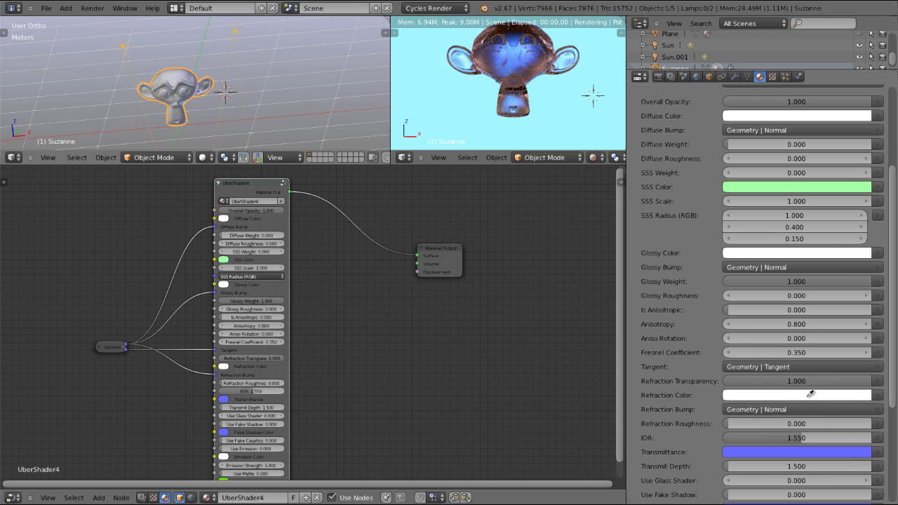
left_click(735, 399)
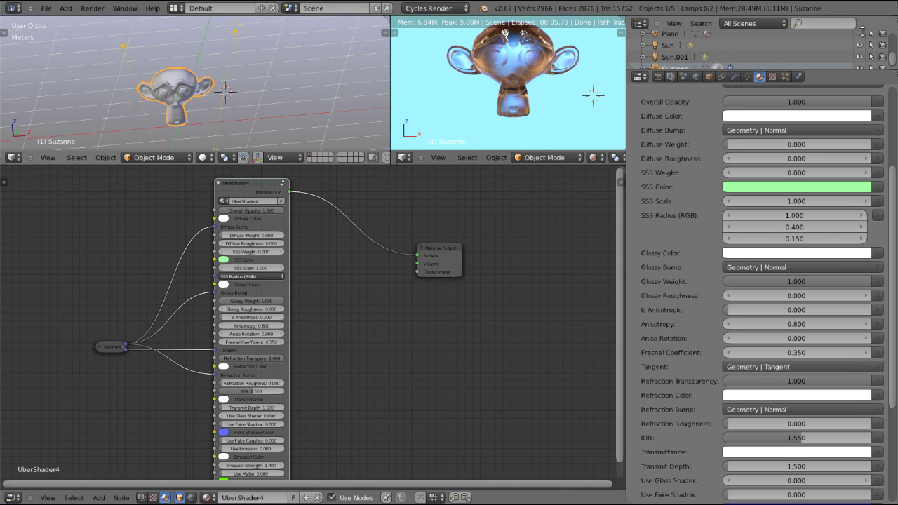
Step: Show the backdrop Plane and make UberShader4's Transmittance colour pale green
left_click(859, 34)
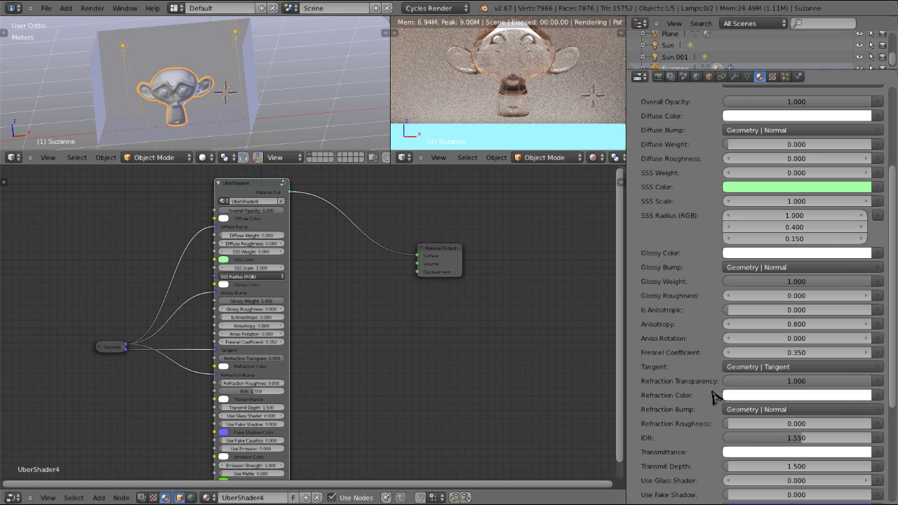
left_click(778, 453)
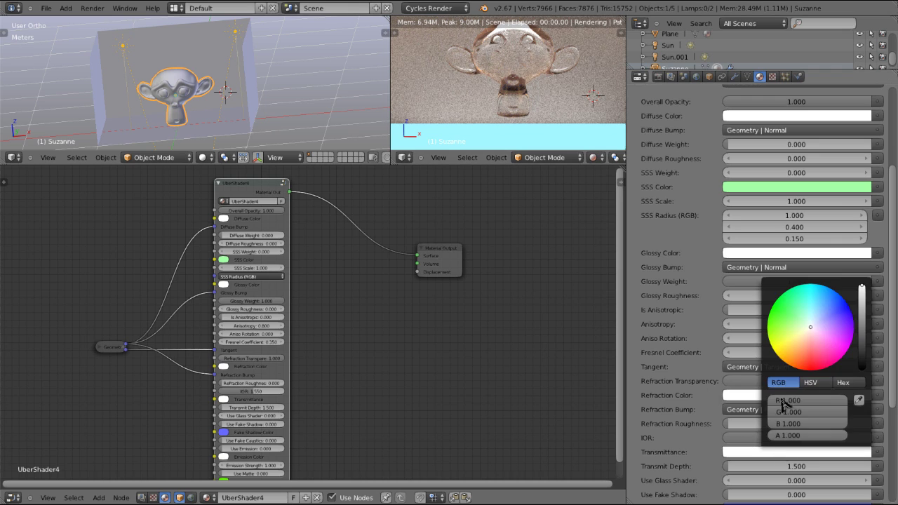
left_click(785, 317)
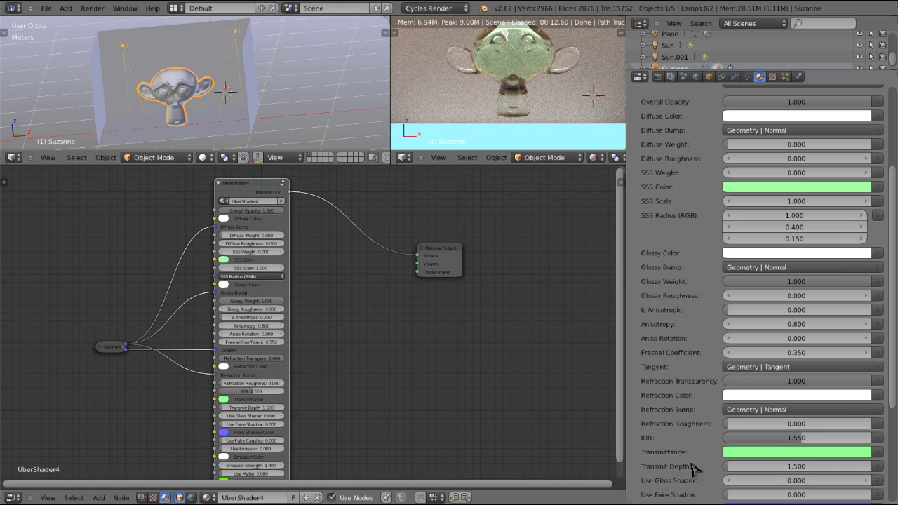
Step: Try a Transmit Depth of 0.1, then settle on 2.000 for a softer green tint
left_click(761, 466)
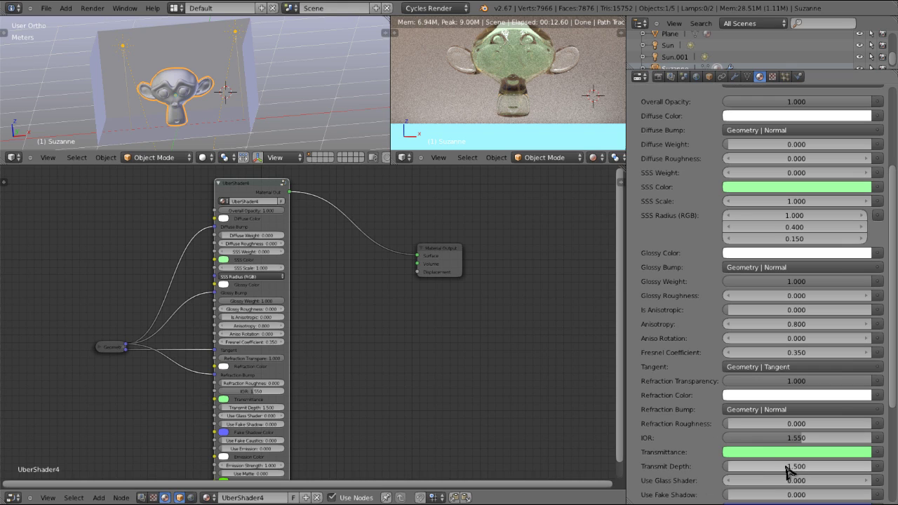
type("1.50.1")
key("Return")
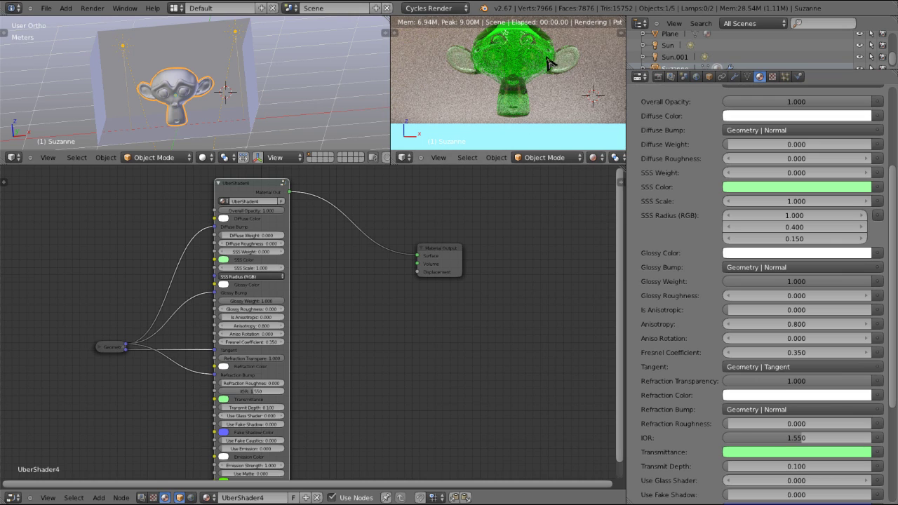
left_click(788, 465)
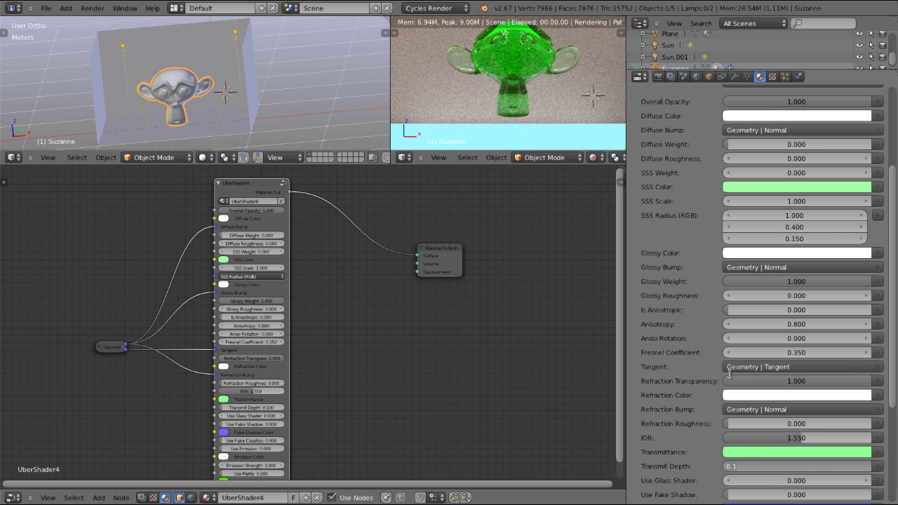
type("2")
key("Return")
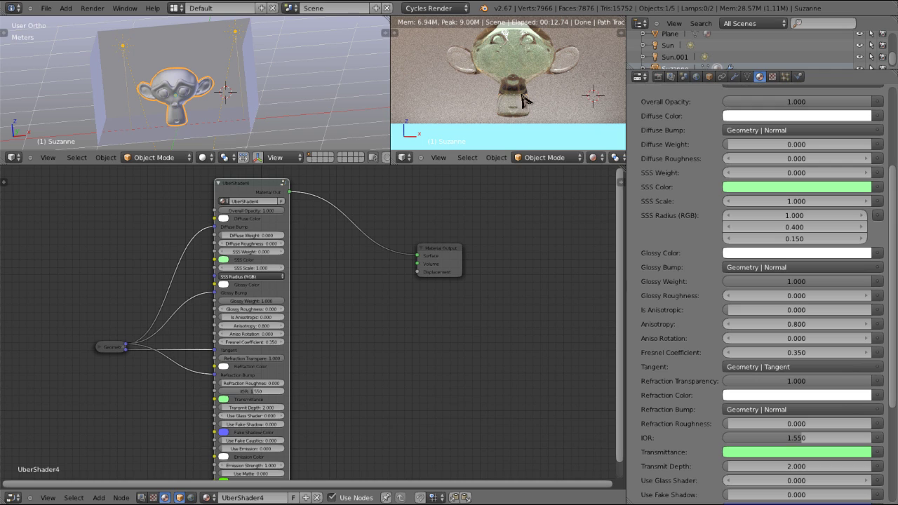
scroll(718, 431, "down", 2)
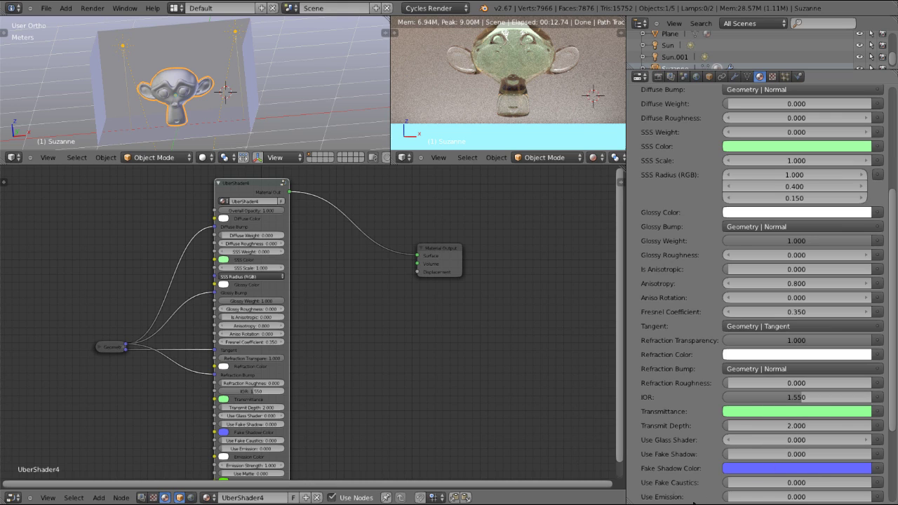
left_click(794, 440)
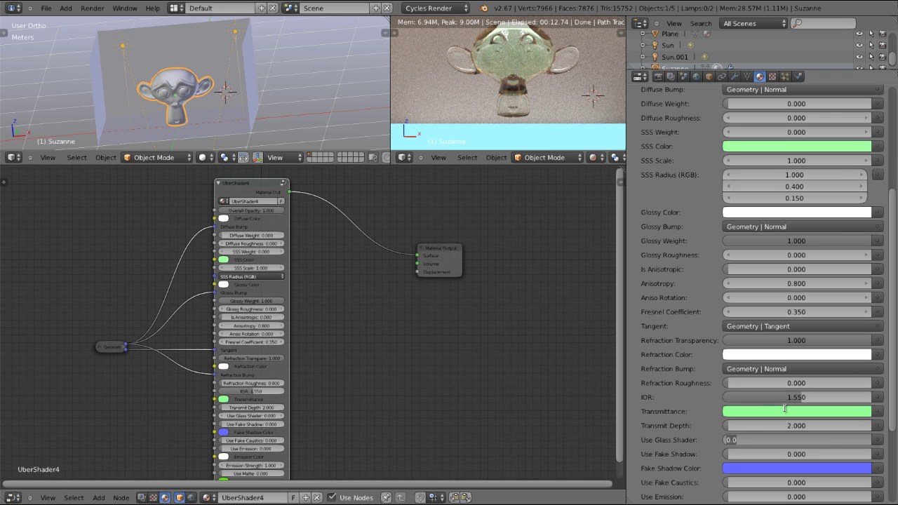
key("Return")
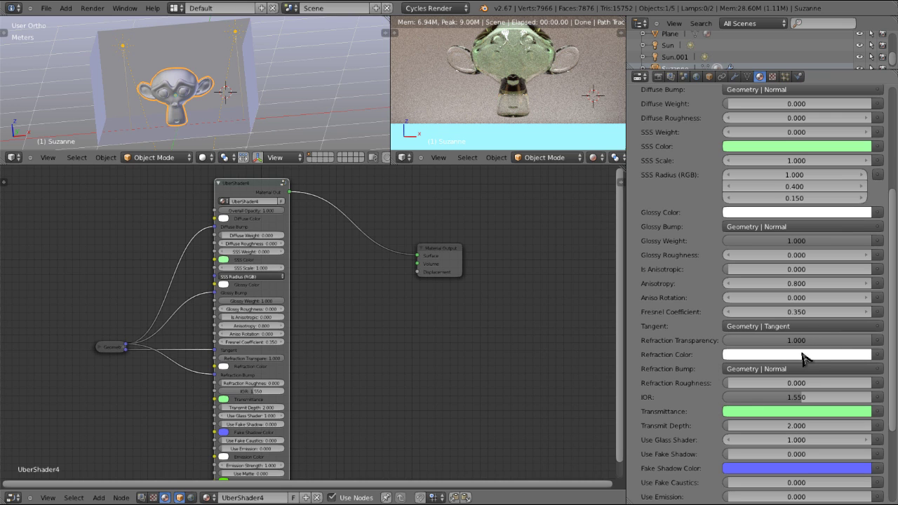
left_click_drag(822, 342, 892, 367)
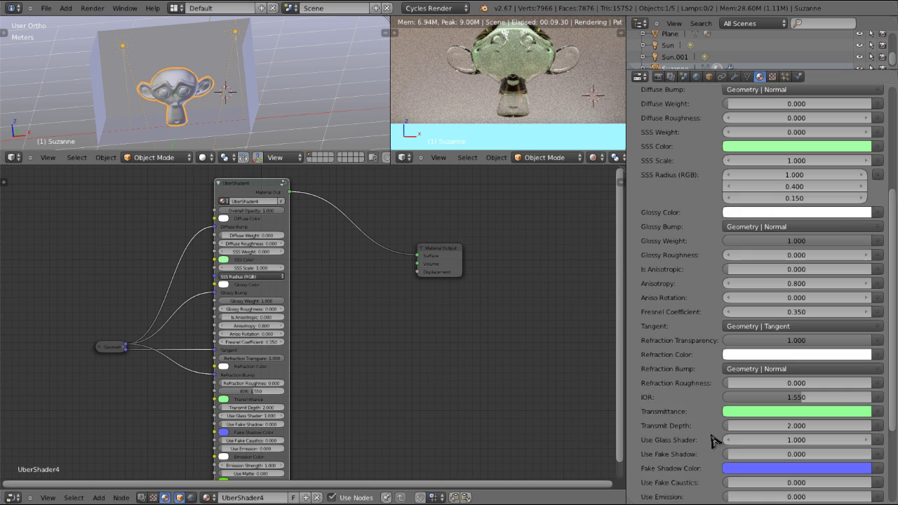
scroll(711, 439, "down", 2)
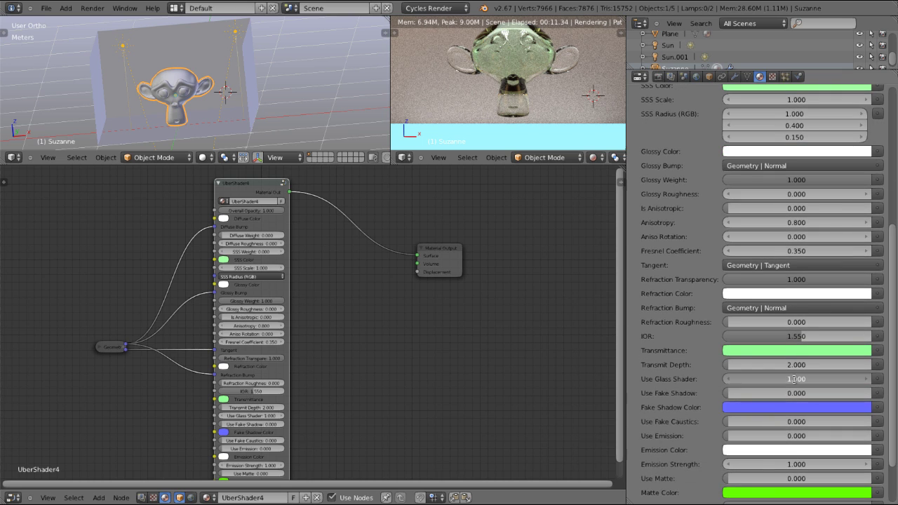
left_click(729, 379)
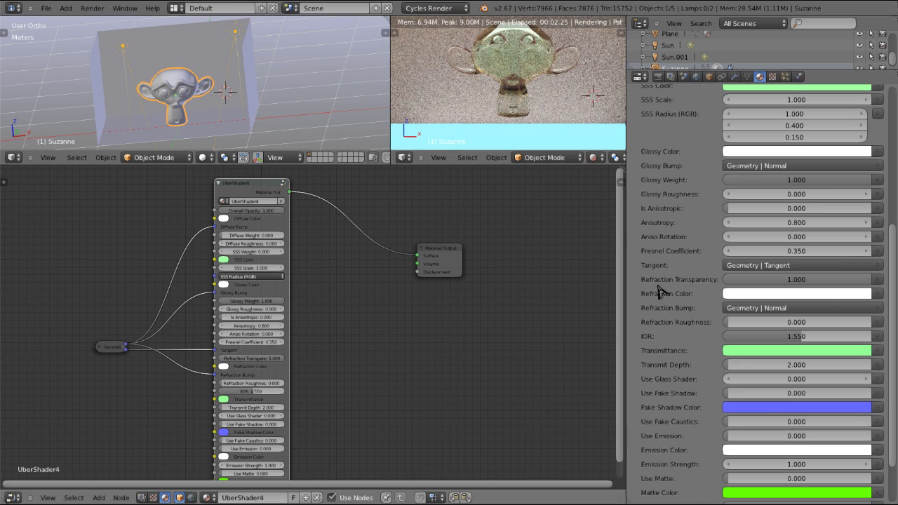
Step: Look down on Suzanne in the render view and switch Use Fake Shadow on
scroll(720, 476, "down", 1)
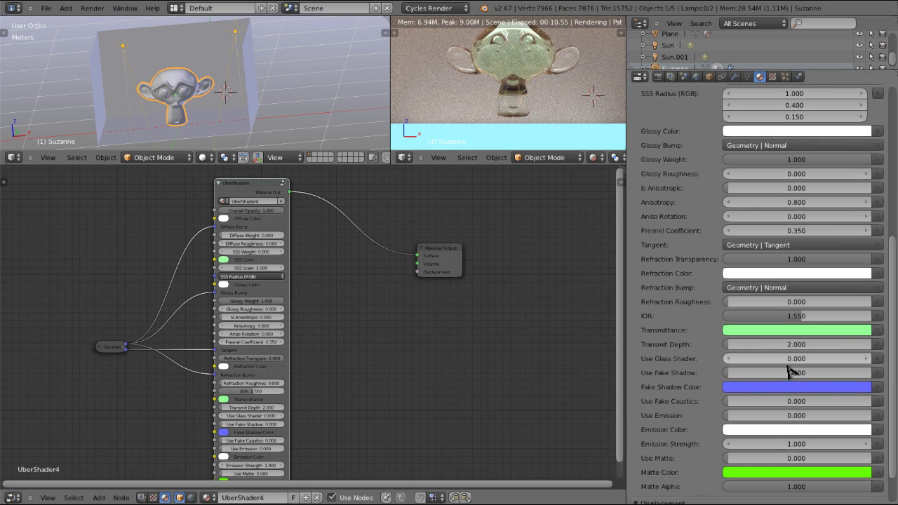
middle_click_drag(530, 112, 551, 65)
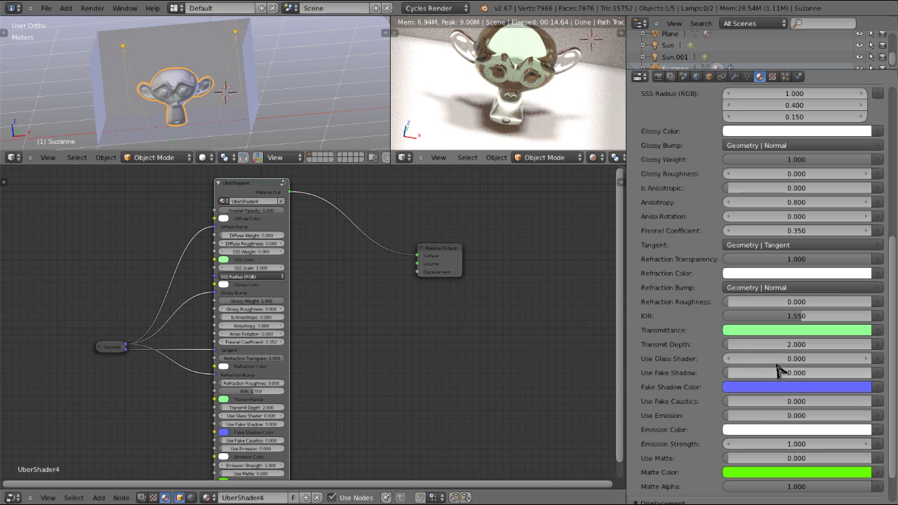
left_click(798, 375)
type("0.0")
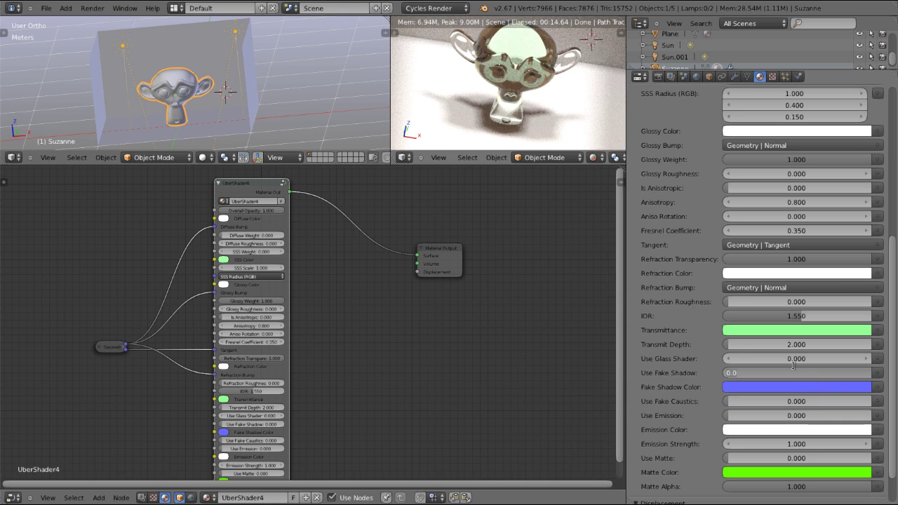
key("Return")
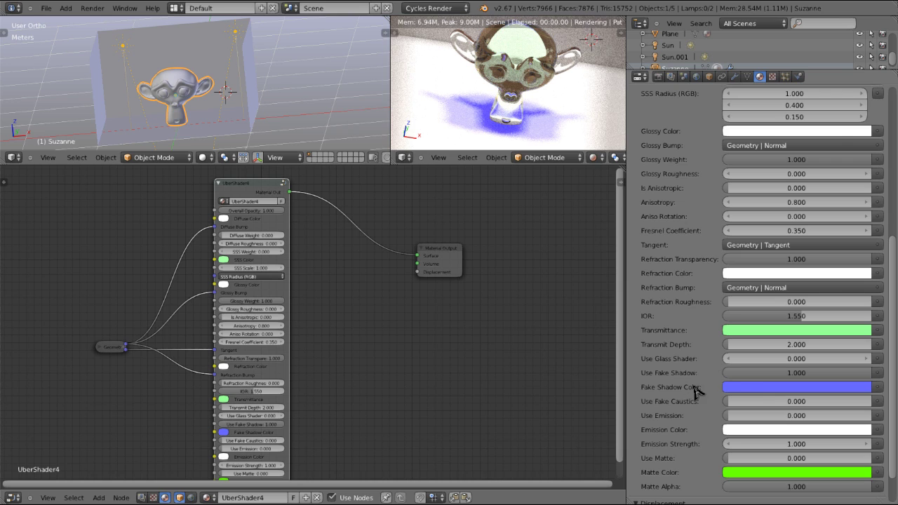
Step: Change the Fake Shadow Color from blue to light grey (RGB 0.550)
left_click(756, 387)
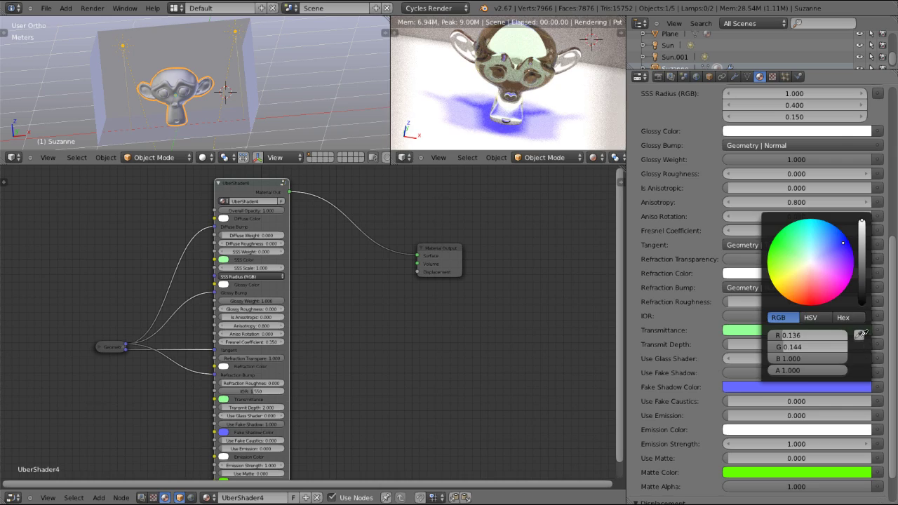
left_click(858, 336)
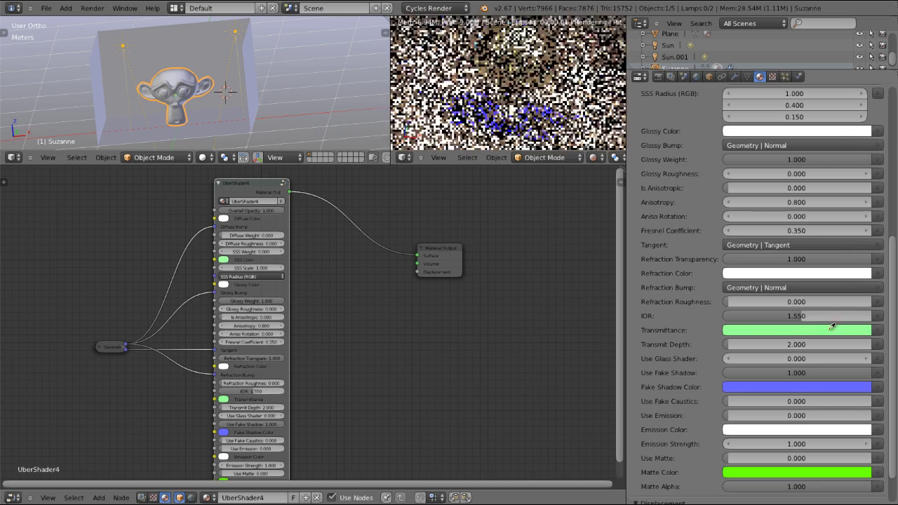
left_click(808, 274)
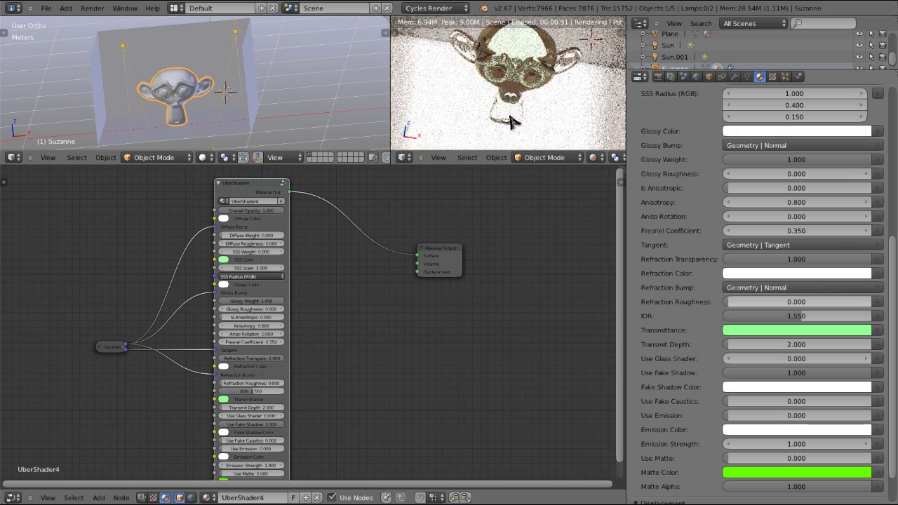
left_click(829, 272)
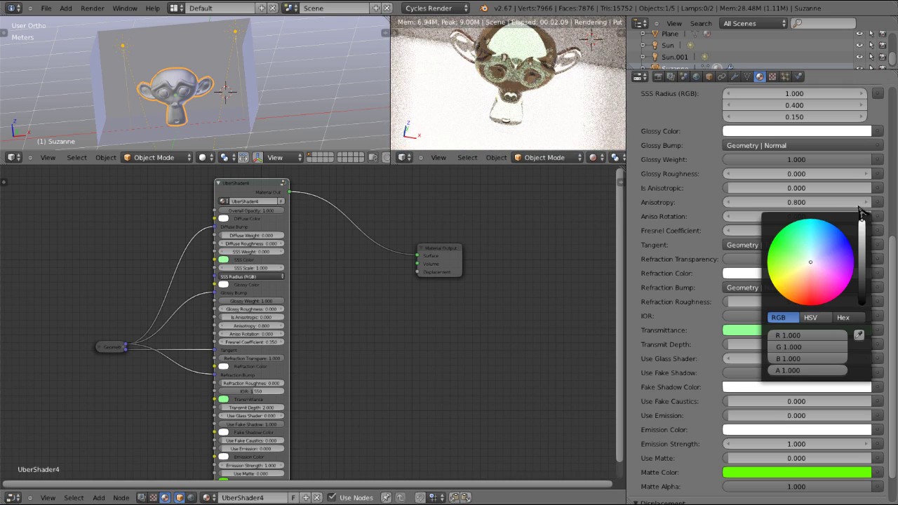
left_click(861, 242)
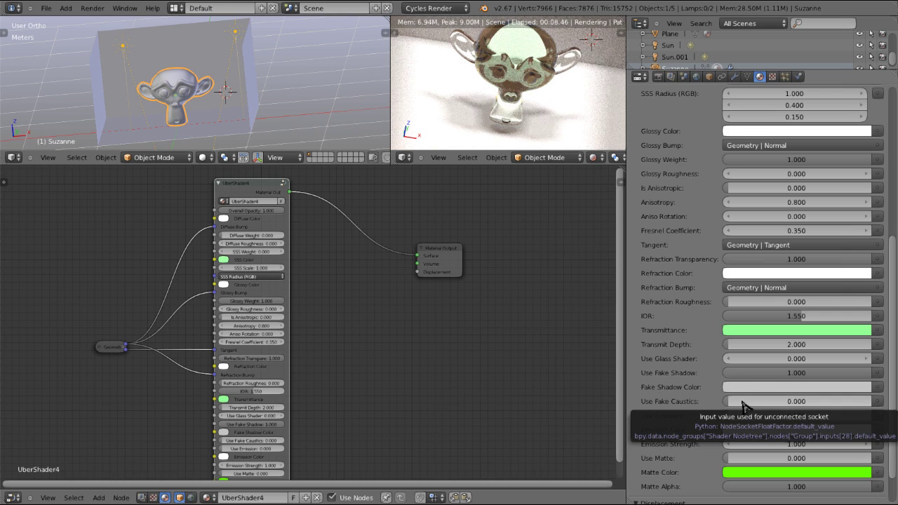
Step: Raise UberShader4's Use Fake Caustics slider to 0.857
left_click_drag(756, 402, 868, 399)
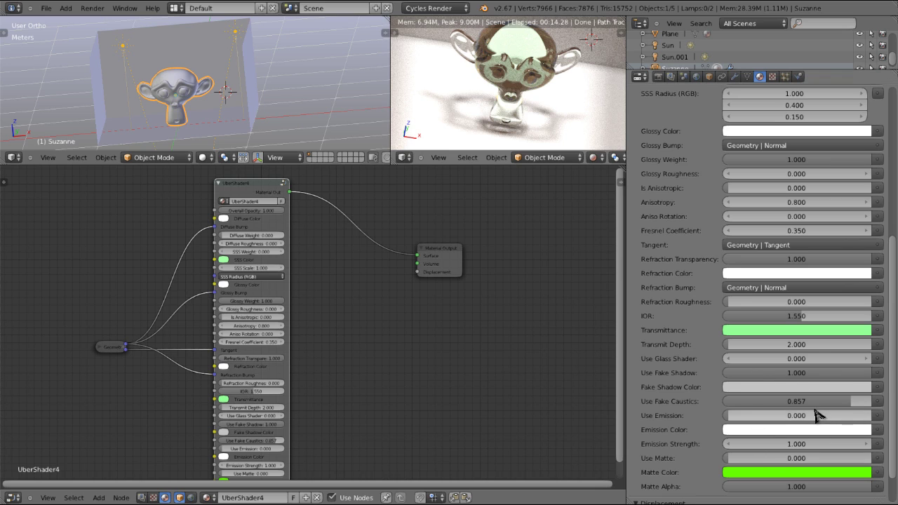
scroll(803, 413, "down", 2)
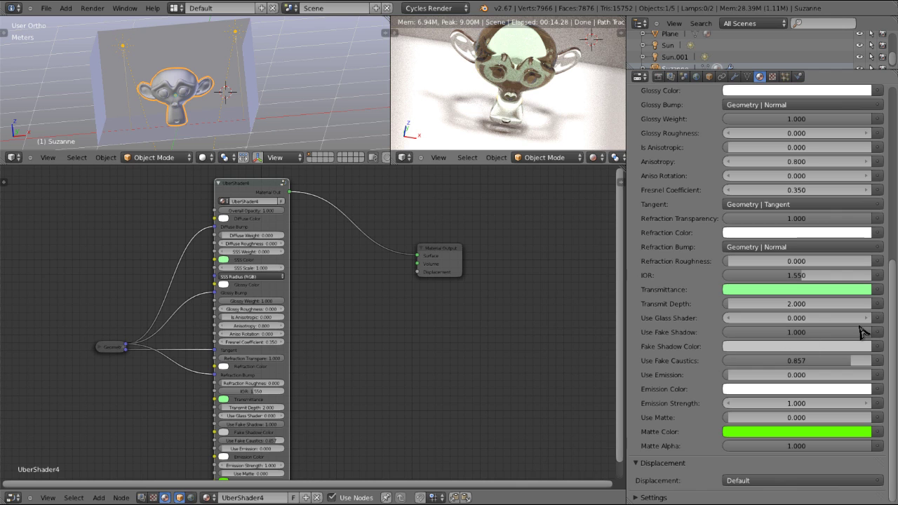
Step: Turn the fake shadow off and enable emission with a pink-red Emission Color
left_click_drag(863, 333, 735, 336)
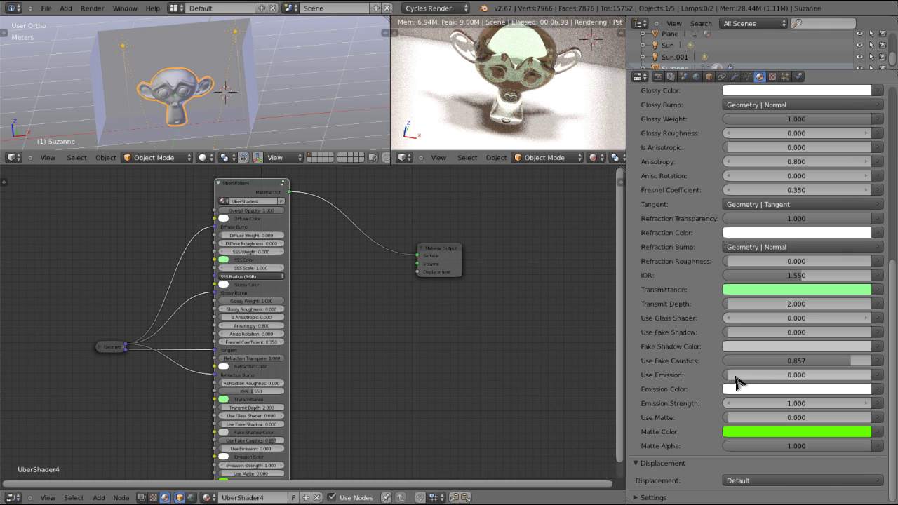
left_click_drag(736, 381, 48, 362)
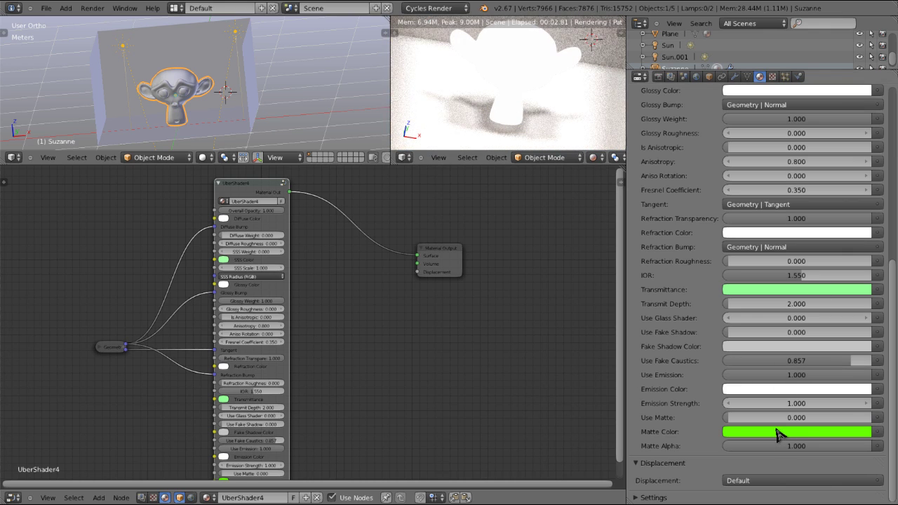
left_click(788, 391)
left_click(806, 302)
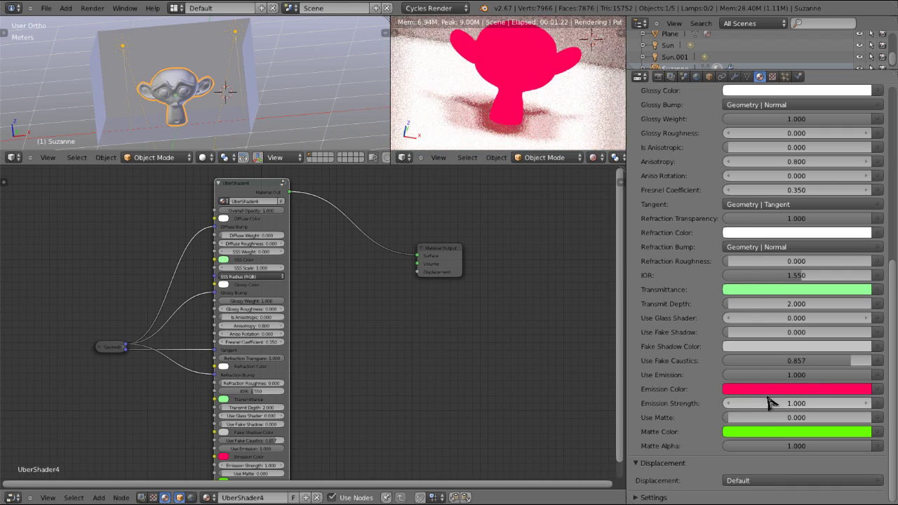
Step: Try Emission Strength near 10.4, settle on 1, then switch emission back off
mouse_move(761, 408)
left_mouse_down()
mouse_move(811, 402)
mouse_move(751, 411)
left_mouse_up()
left_click(751, 410)
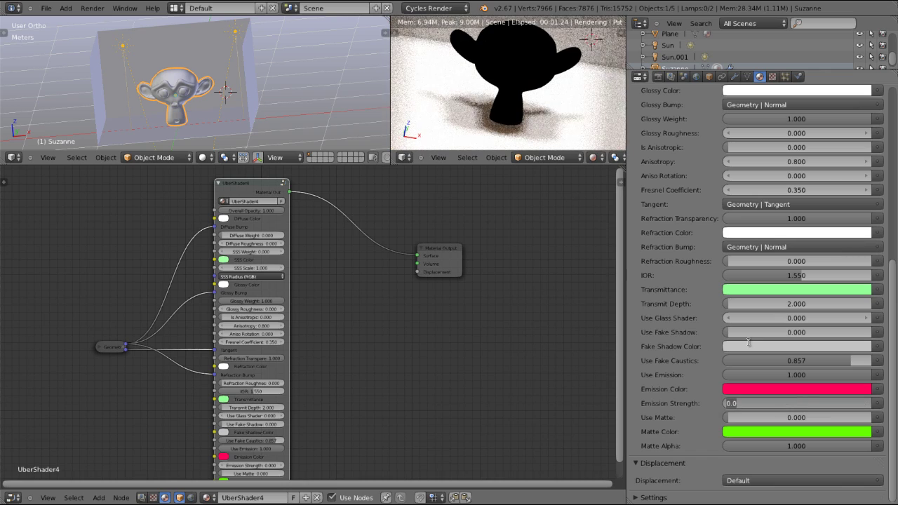
type("1")
key("Return")
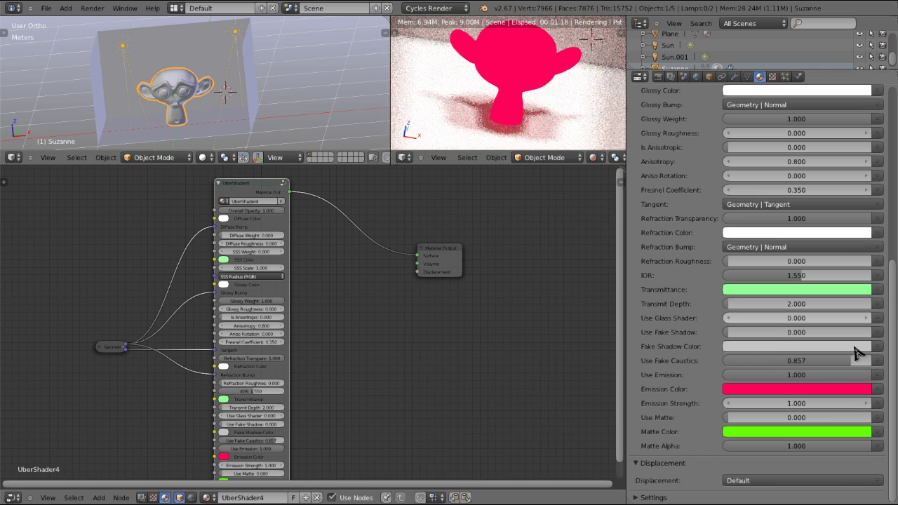
key("BackSpace")
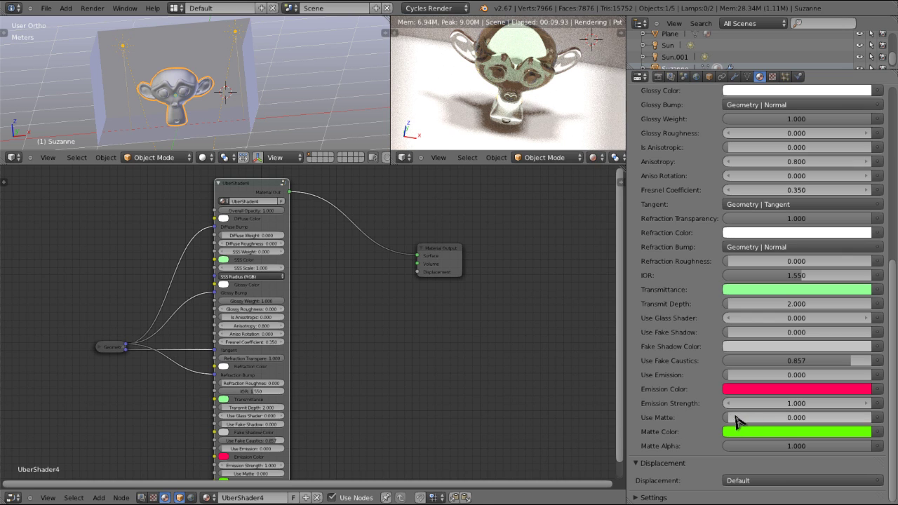
Step: Turn on Use Matte and try a blue Matte Color
left_click_drag(736, 419, 44, 418)
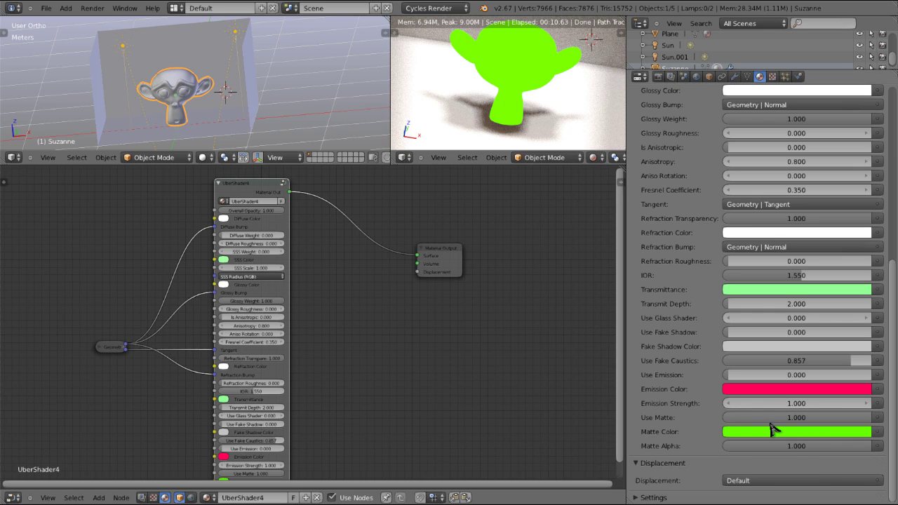
left_click(796, 435)
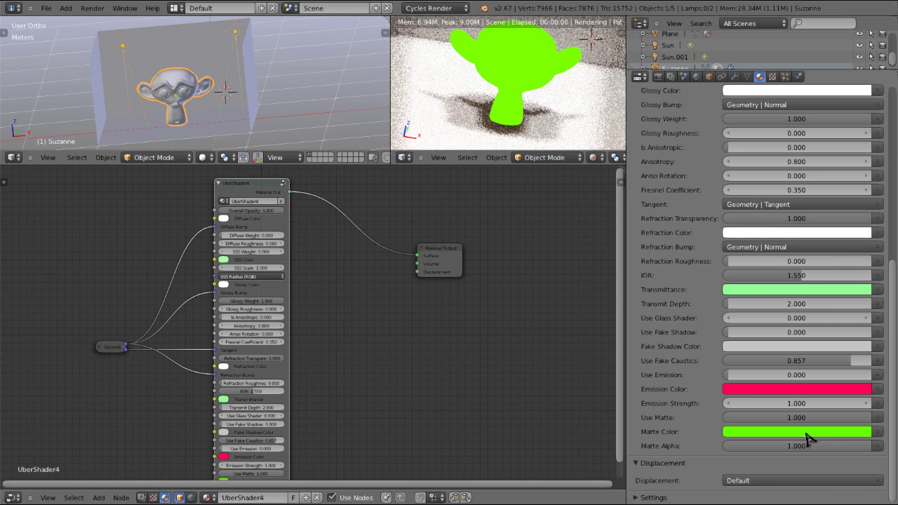
left_click(807, 435)
left_click_drag(797, 290, 772, 303)
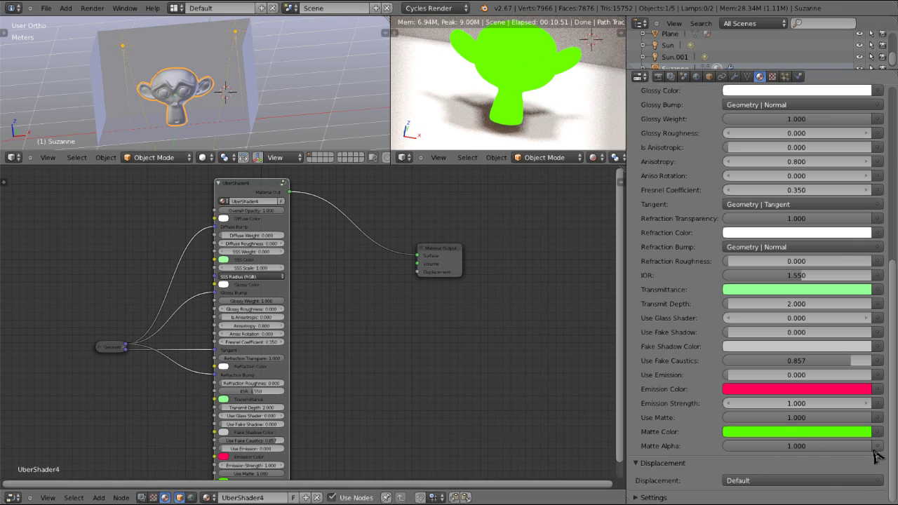
Step: Fade Matte Alpha down, then bring it back up to 1.000
left_click_drag(874, 453, 728, 449)
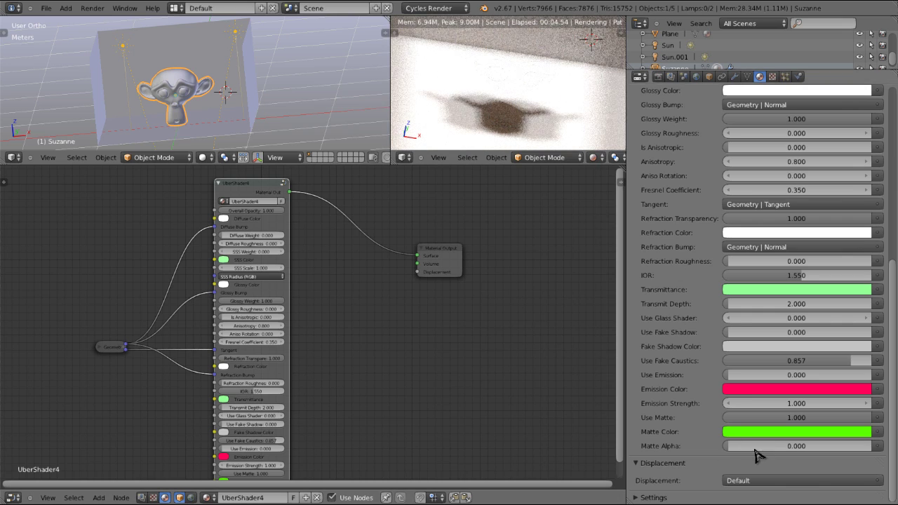
left_click_drag(749, 449, 859, 440)
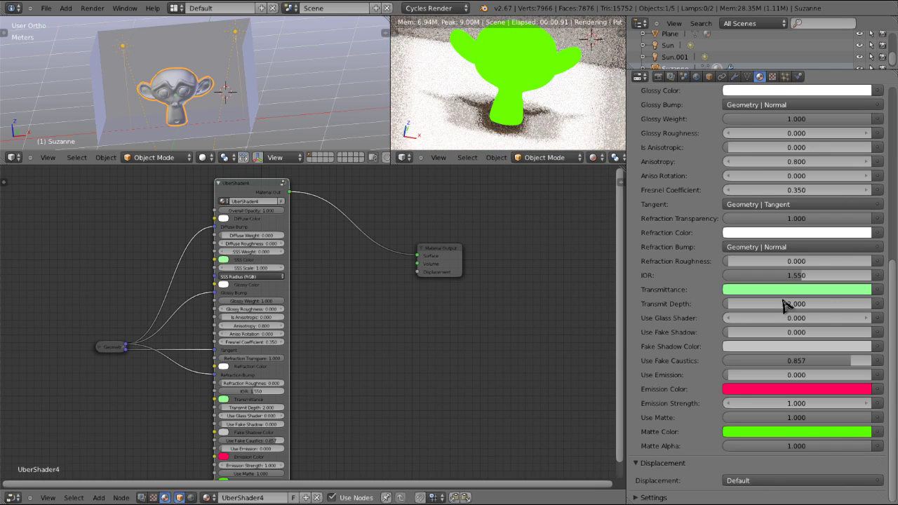
scroll(791, 296, "up", 5)
Step: Switch the render Device from GPU to CPU
scroll(791, 290, "up", 5)
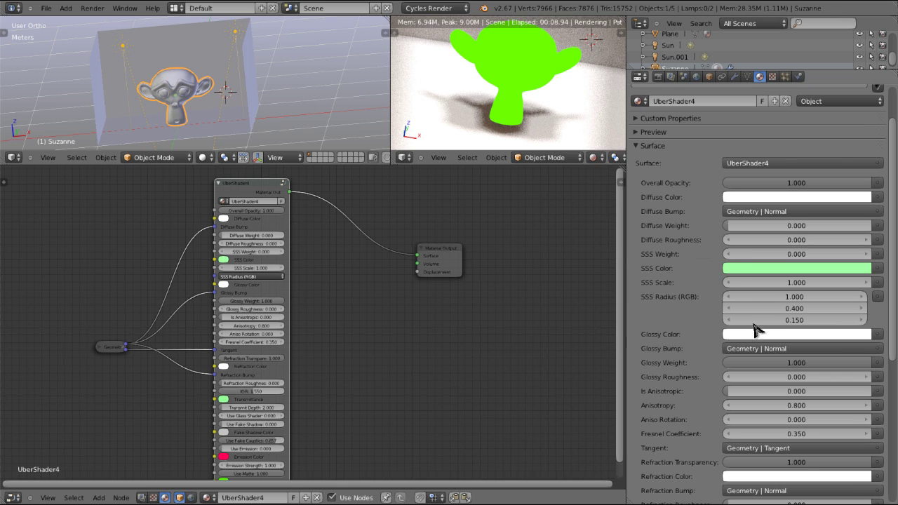
left_click(660, 77)
left_click(749, 173)
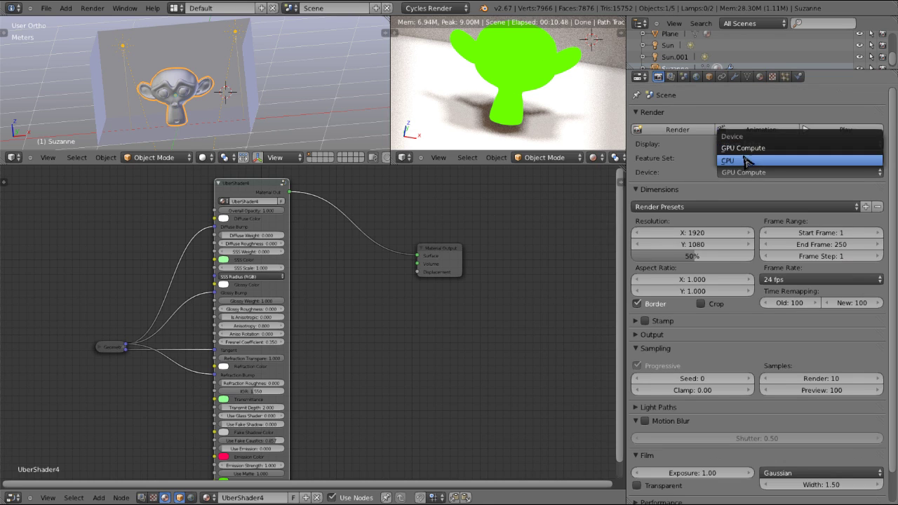
left_click(745, 163)
left_click(760, 77)
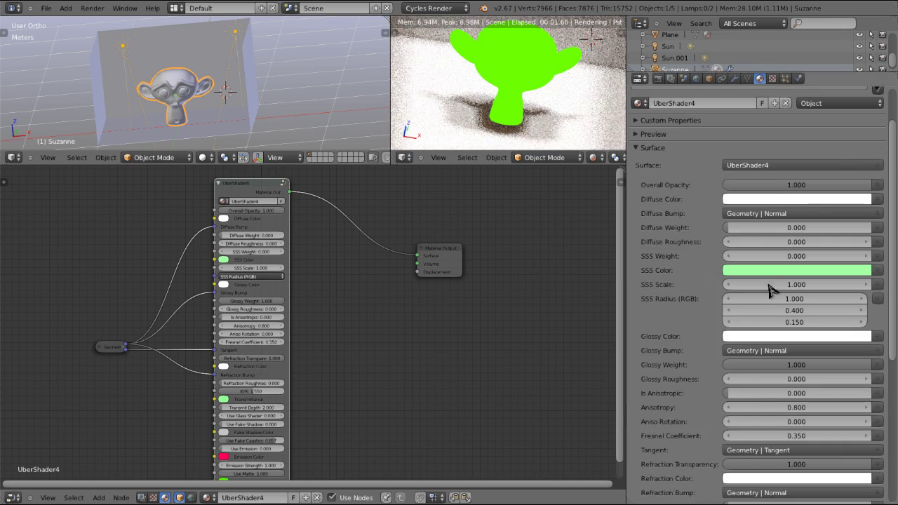
Step: Set Use Matte, Refraction Transparency and Glossy Weight to 0, and Diffuse Weight to 1
scroll(807, 396, "down", 2)
scroll(807, 400, "down", 6)
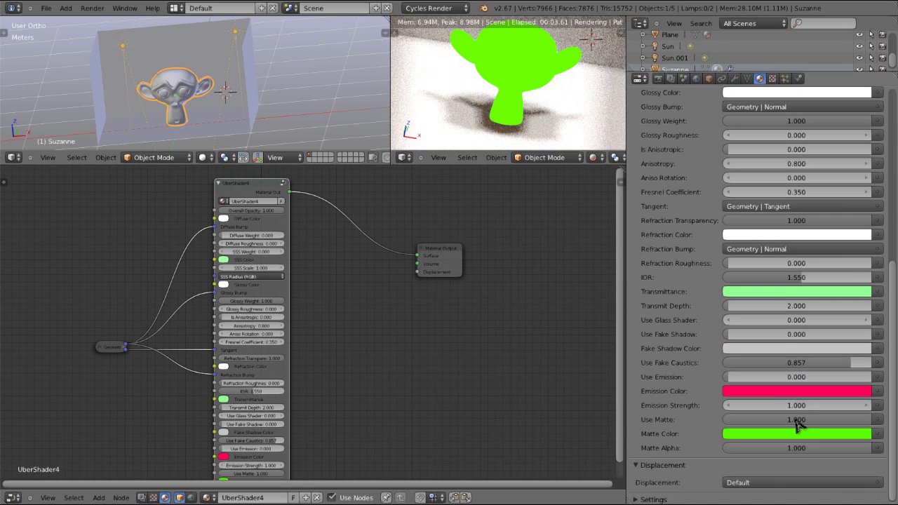
left_click_drag(797, 421, 735, 433)
scroll(729, 313, "up", 2)
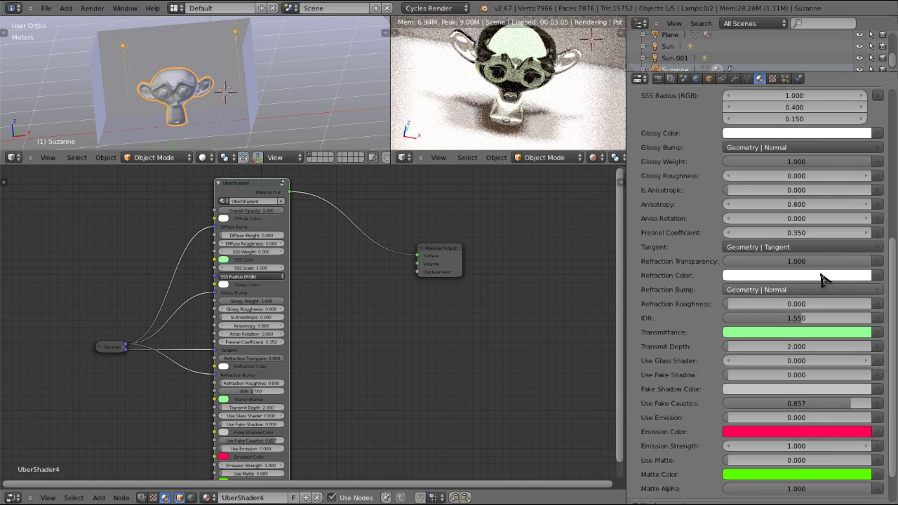
left_click_drag(843, 262, 674, 280)
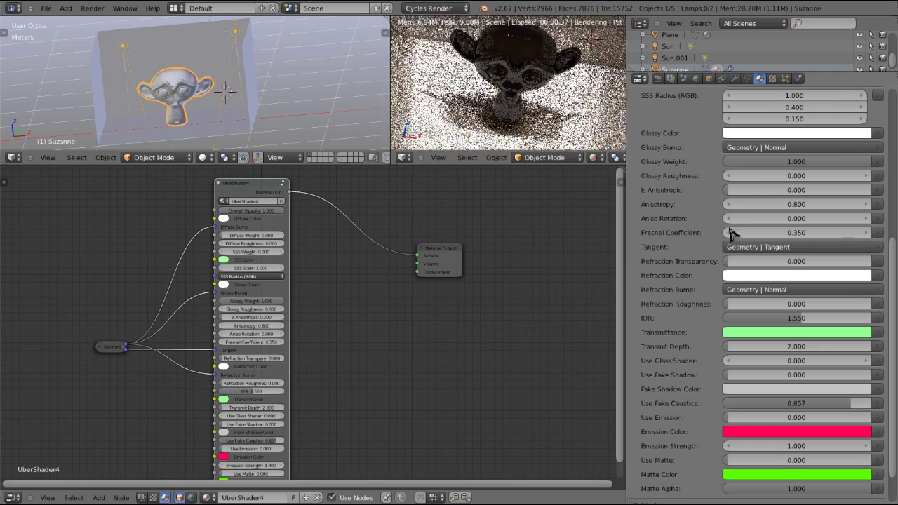
scroll(786, 223, "up", 1)
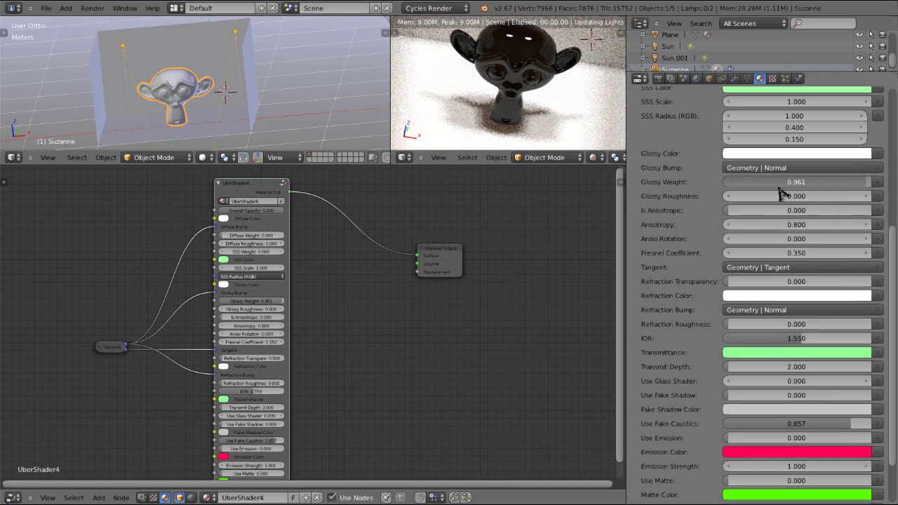
key("BackSpace")
scroll(761, 126, "up", 6)
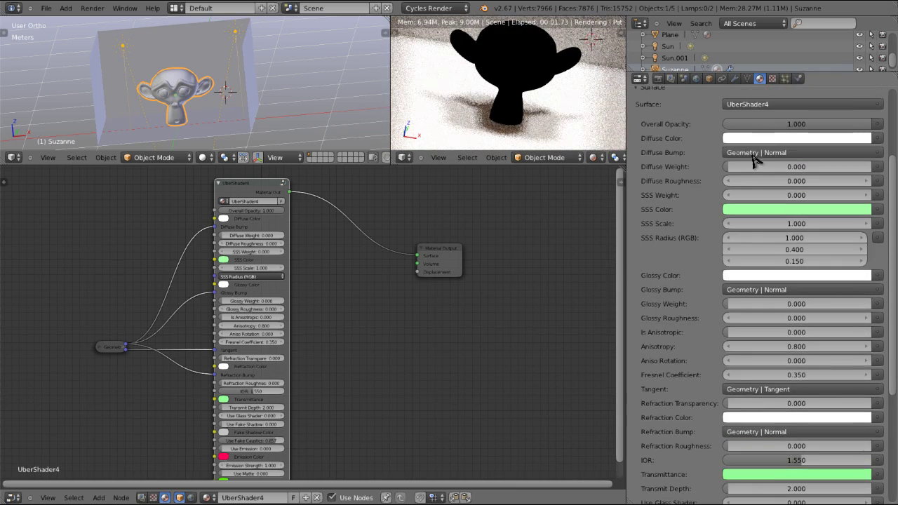
left_click_drag(754, 166, 897, 170)
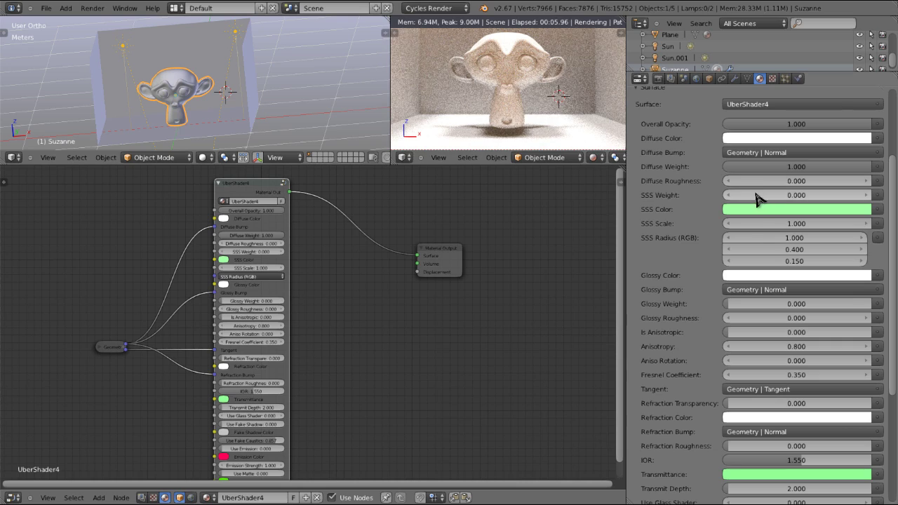
Step: Set SSS Weight to 1.000 and the middle SSS Radius value to 0.400
left_click_drag(757, 197, 877, 200)
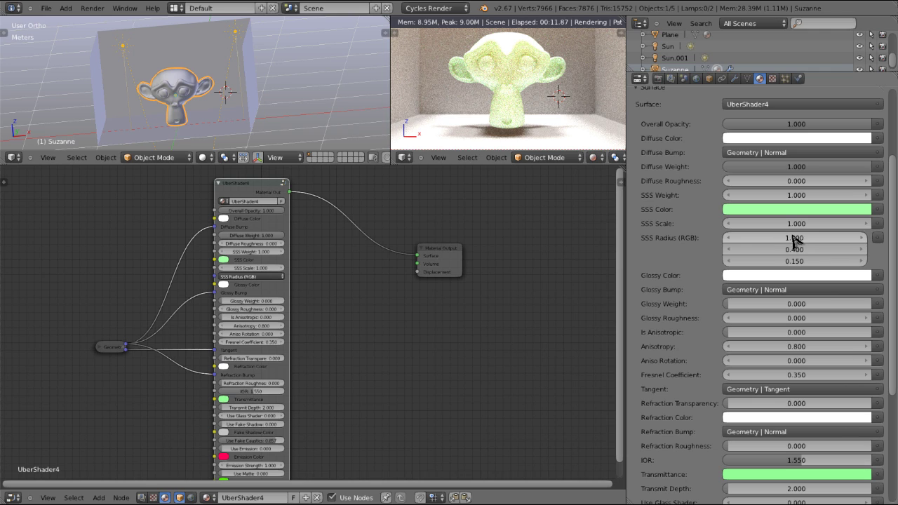
left_click_drag(791, 249, 793, 262)
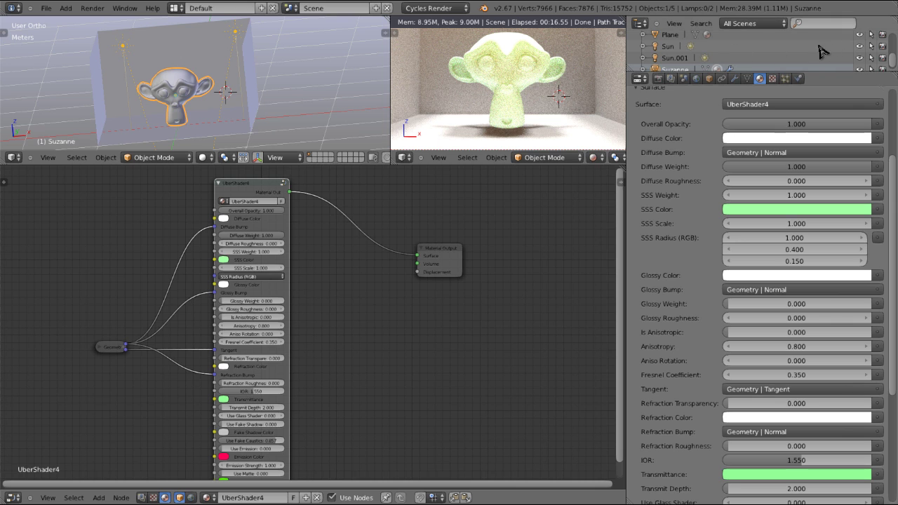
Step: Hide both Sun lamps, re-show one Sun, and hide the backdrop Plane
left_click(859, 45)
left_click(859, 57)
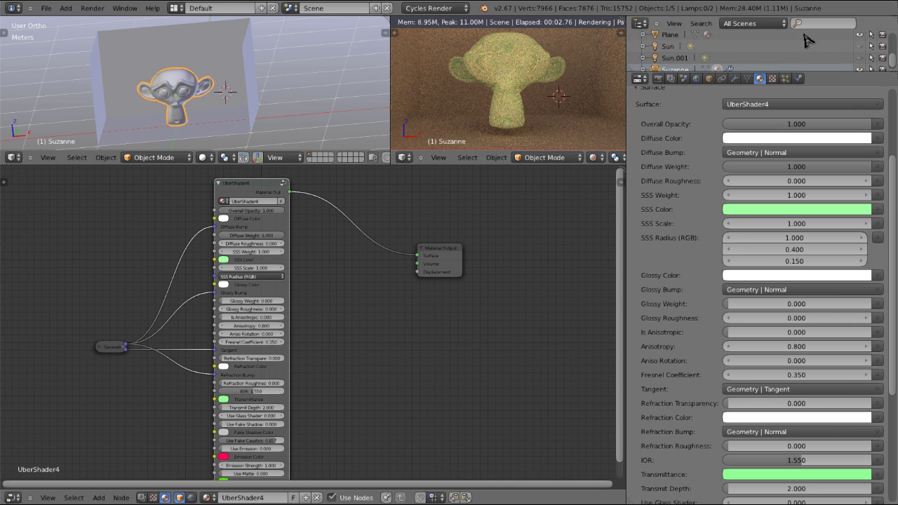
left_click(860, 58)
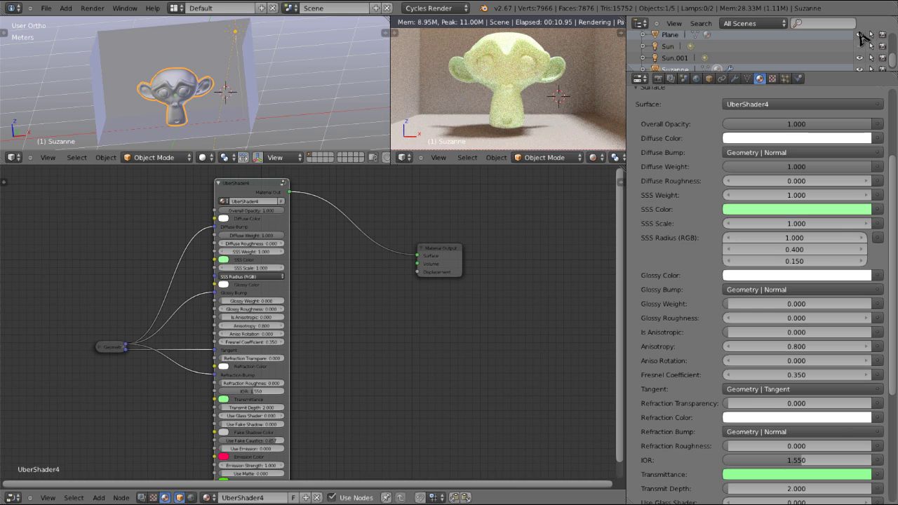
left_click(860, 34)
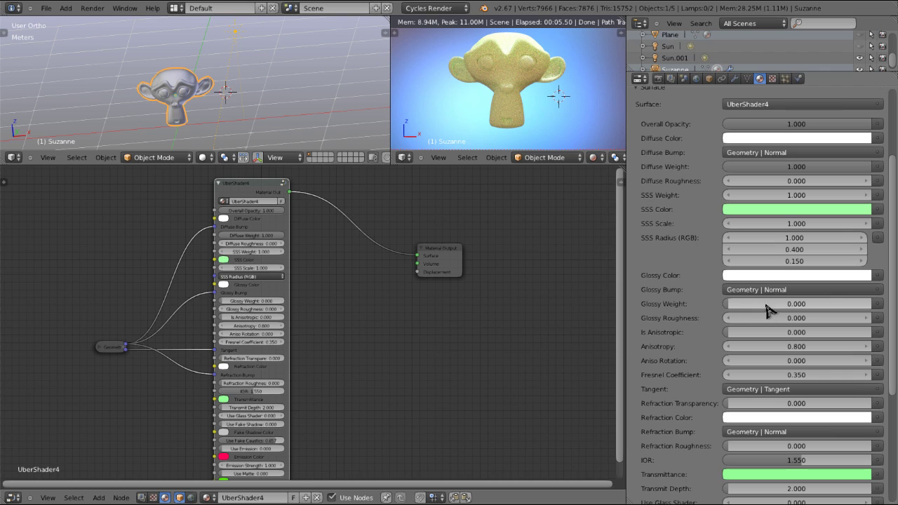
Step: Set Glossy Weight 0.700, Glossy Roughness 0.350 and Fresnel Coefficient 0.800
left_click(791, 302)
type(".7")
key("Return")
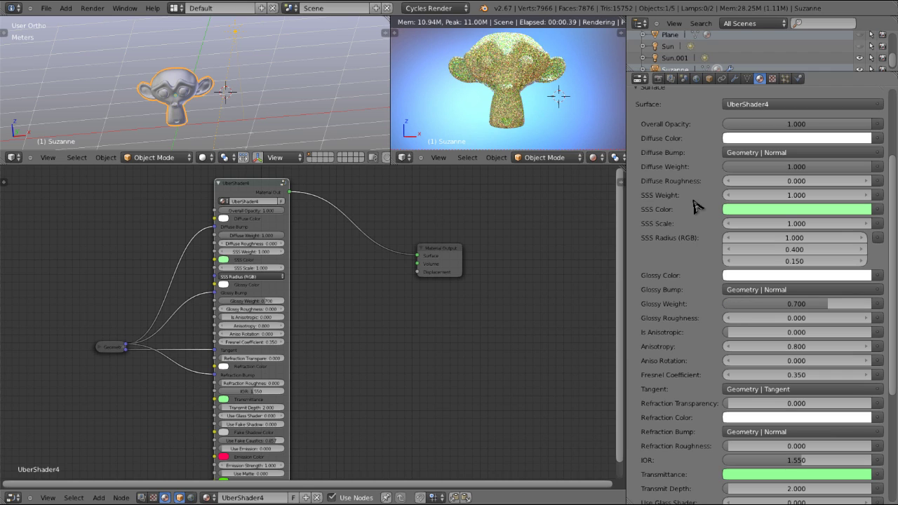
left_click(808, 319)
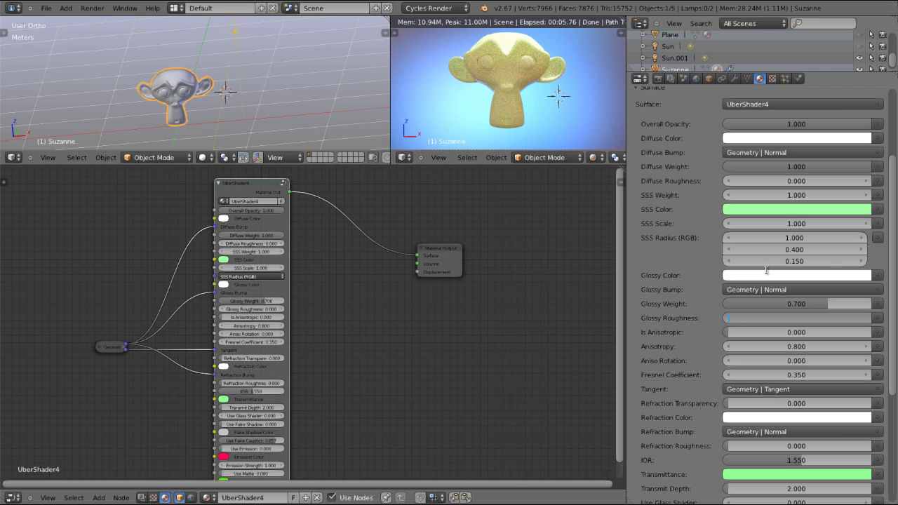
type(".35")
key("Return")
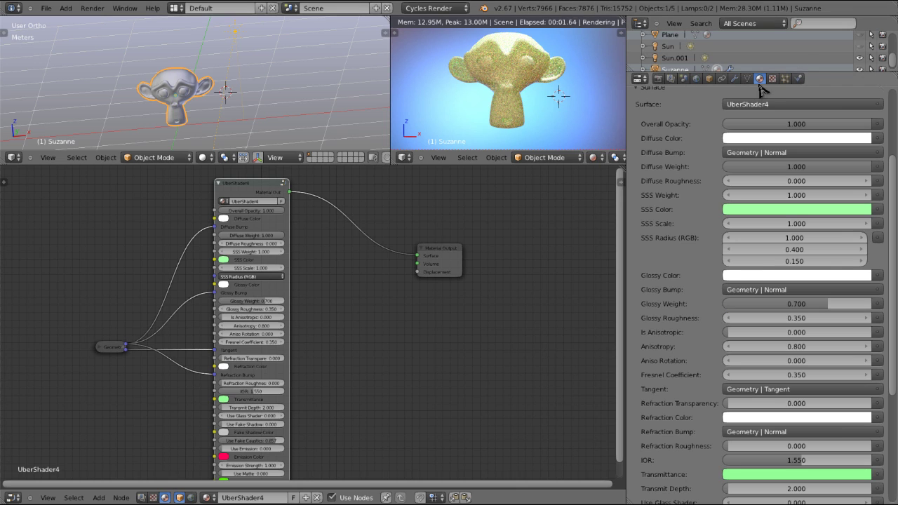
left_click(797, 379)
type(".8")
key("Return")
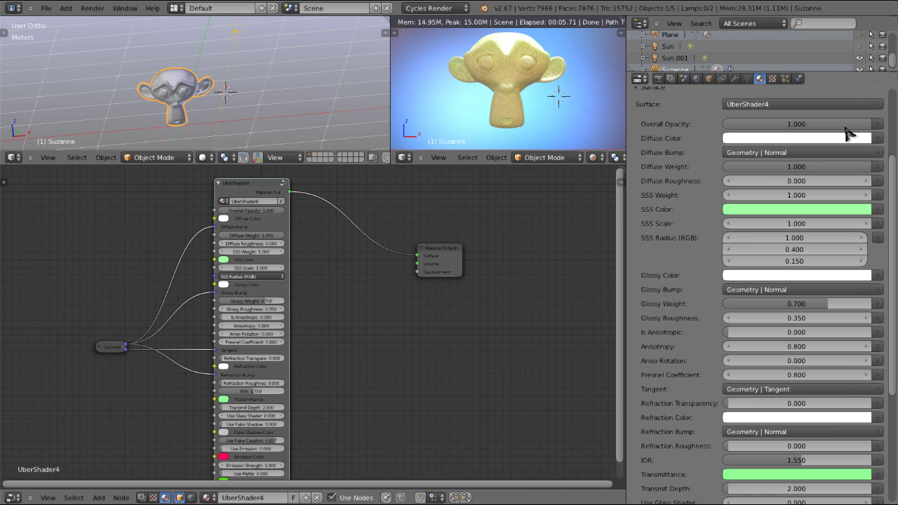
Step: Set Diffuse Weight to 0 and frame Suzanne's yellow-green subsurface finish in front view
left_click_drag(845, 170, 637, 180)
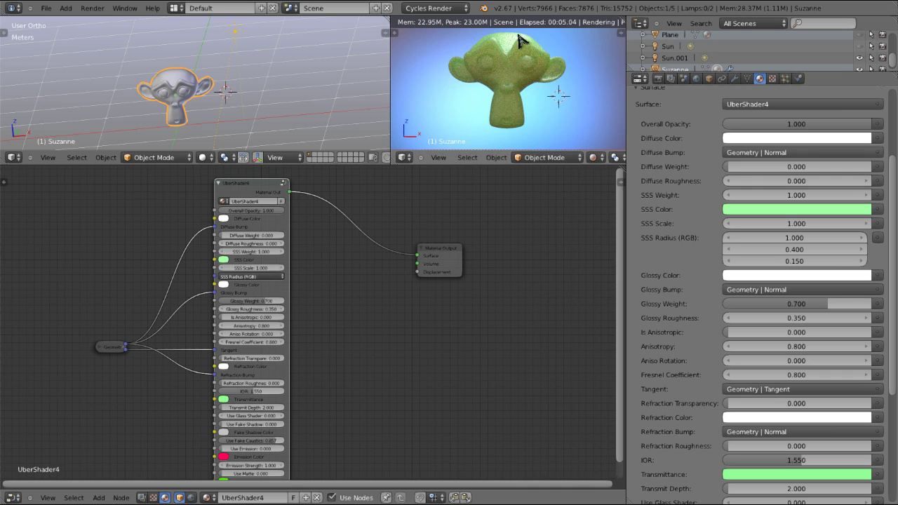
mouse_move(511, 88)
middle_mouse_down()
mouse_move(484, 82)
mouse_move(519, 85)
middle_mouse_up()
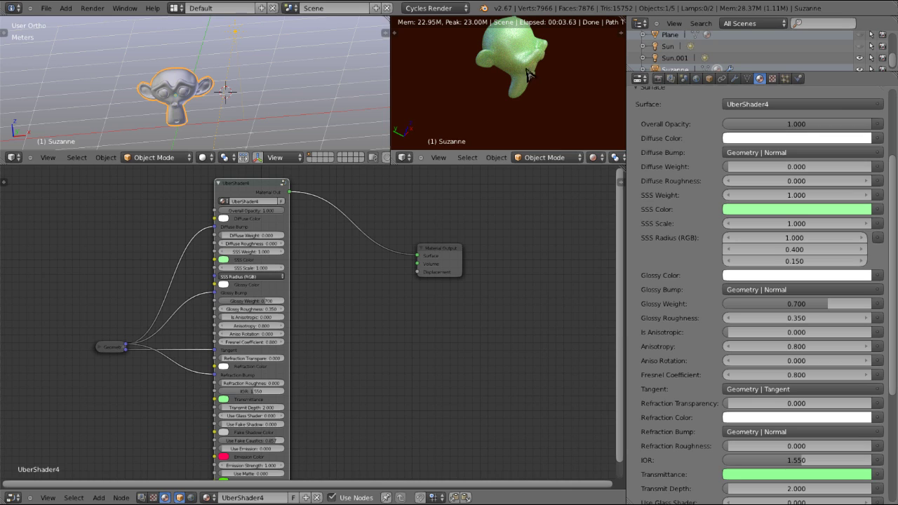
key("KP_1")
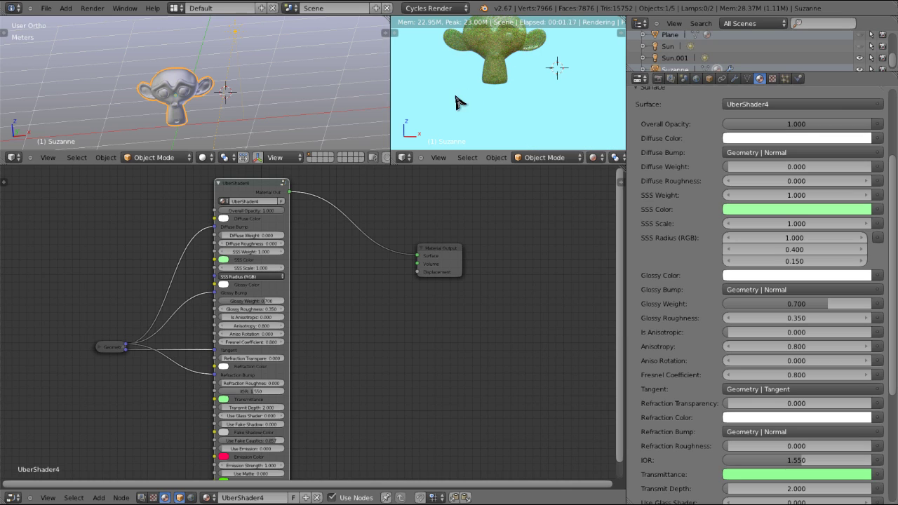
middle_click_drag(489, 54, 497, 87, "shift")
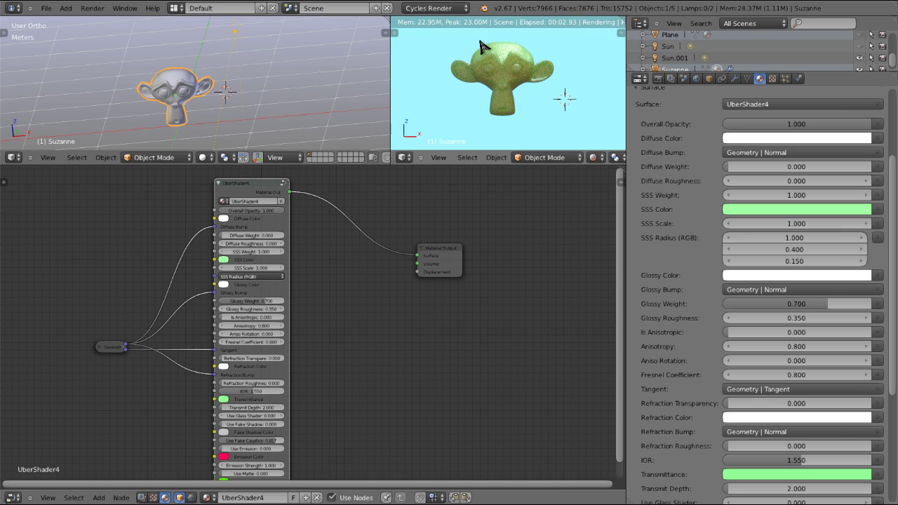
scroll(692, 222, "up", 2)
scroll(692, 221, "up", 3)
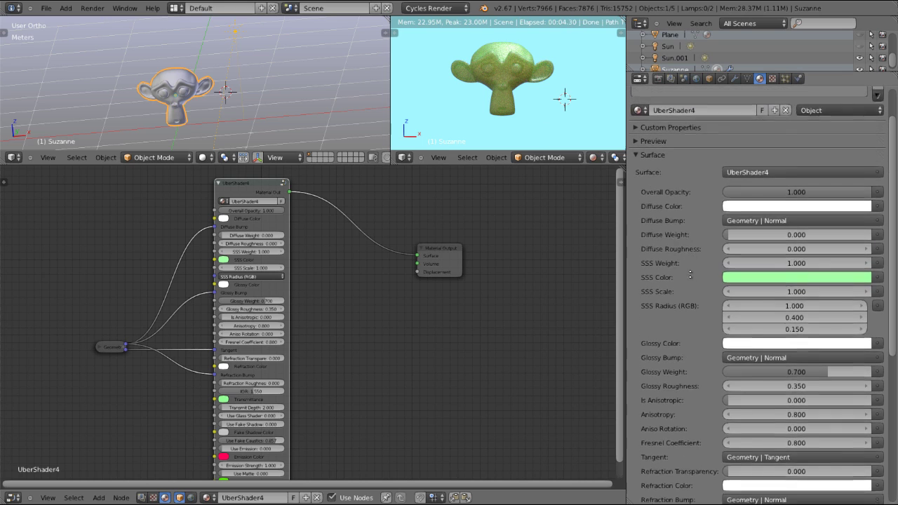
scroll(694, 328, "down", 6)
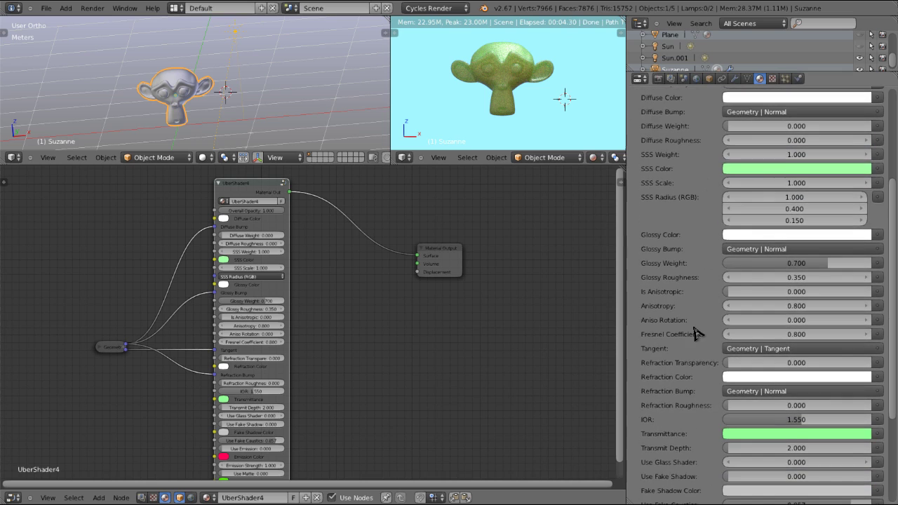
scroll(697, 334, "down", 4)
scroll(701, 205, "down", 1)
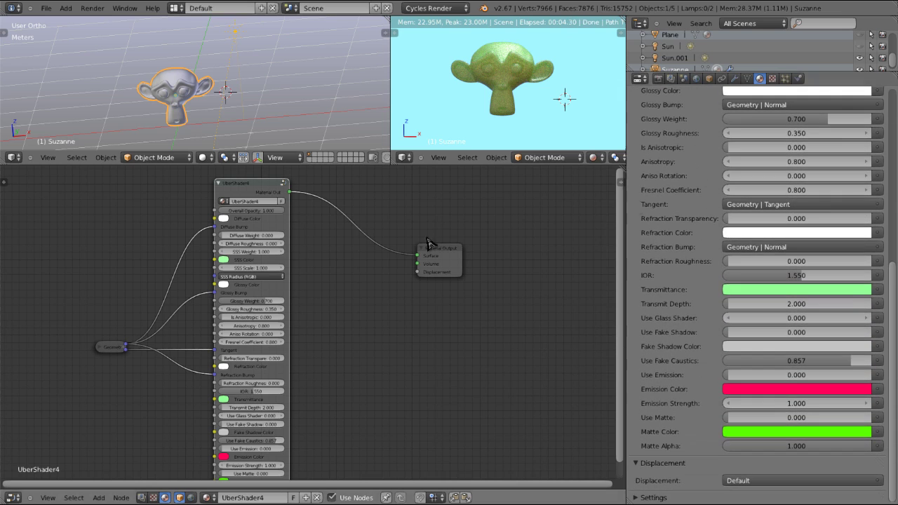